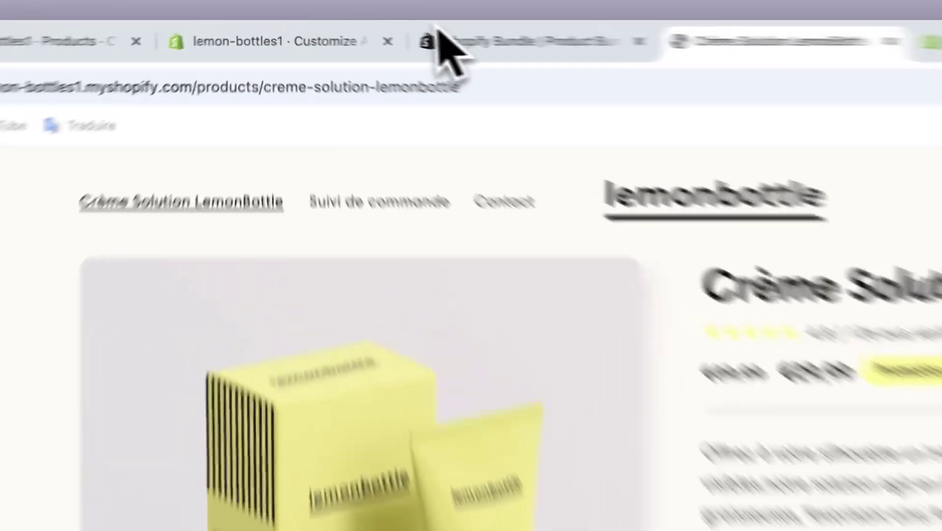
# Look over the Fast Bundle app listing, then return to the LemonBottle product page.
pyautogui.click(378, 30)
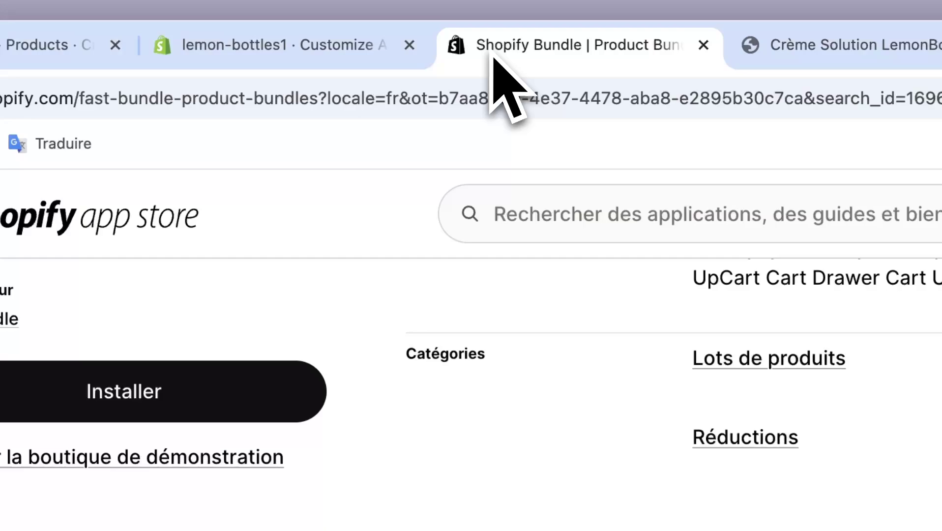
pyautogui.scroll(5, 516, 314)
pyautogui.scroll(-3, 541, 275)
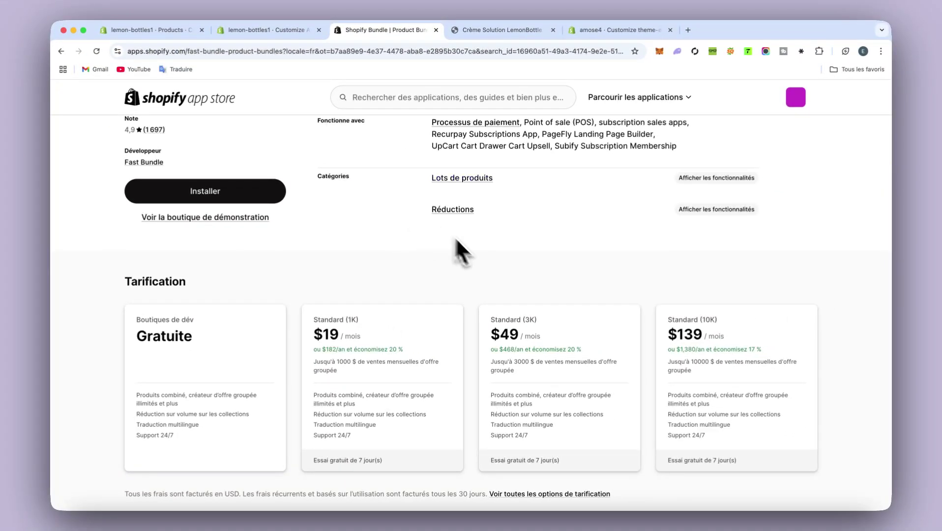
pyautogui.scroll(-2, 465, 251)
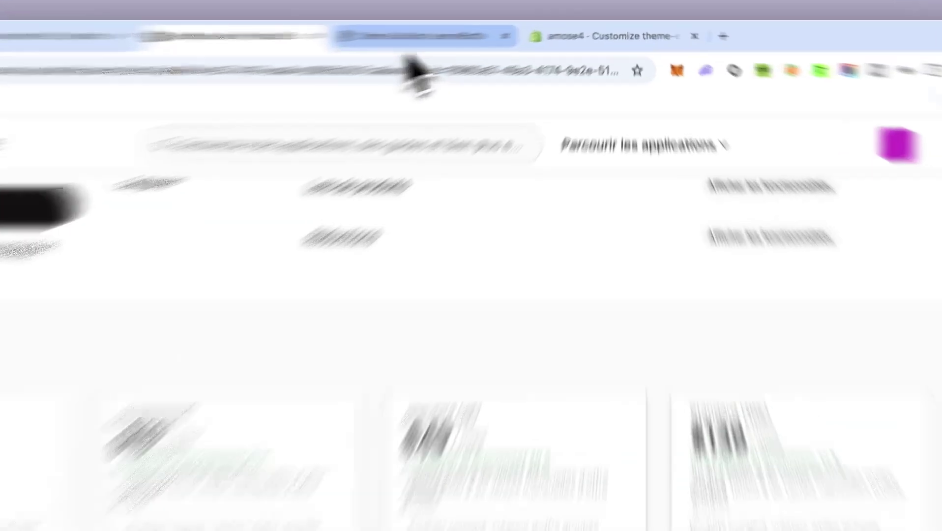
pyautogui.click(491, 30)
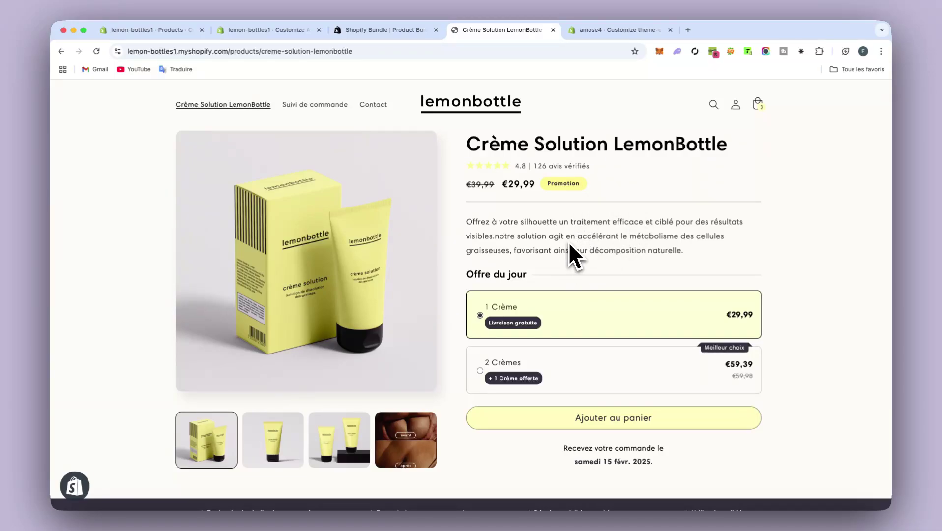
# Scroll through and reload the Crème Solution LemonBottle product page.
pyautogui.scroll(-3, 573, 269)
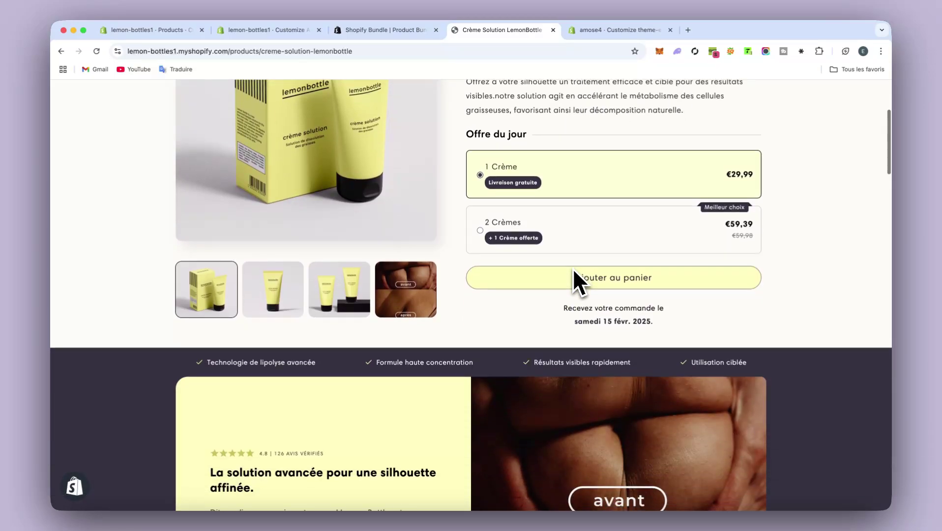
pyautogui.scroll(4, 572, 268)
pyautogui.scroll(-7, 573, 268)
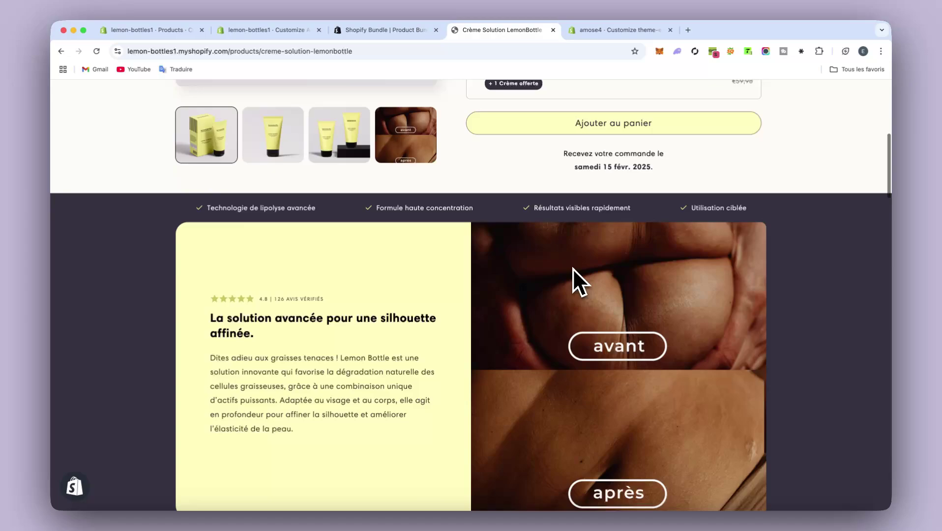
pyautogui.scroll(-5, 572, 268)
pyautogui.scroll(7, 573, 268)
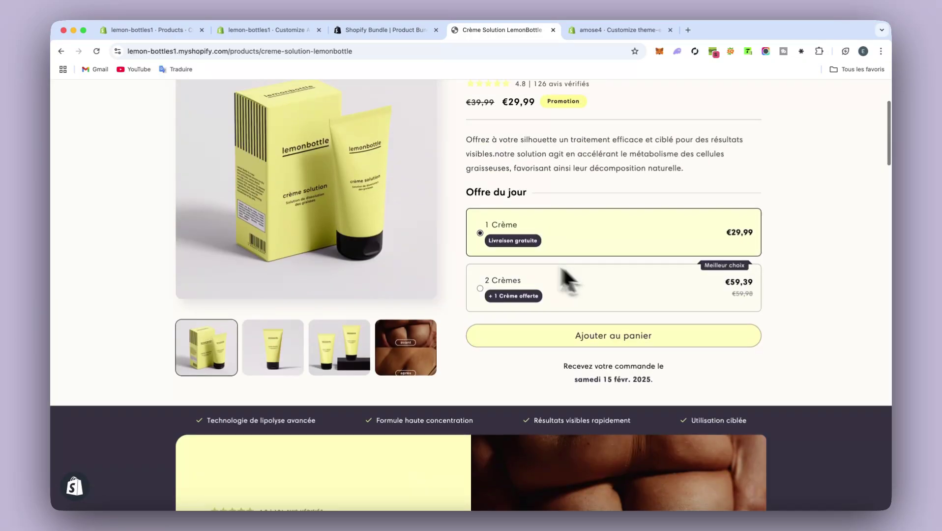
pyautogui.scroll(3, 394, 167)
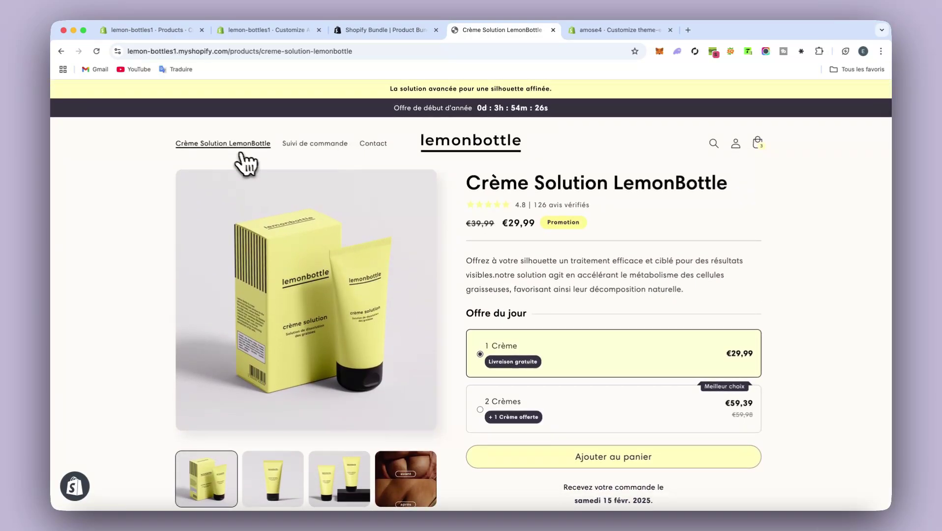
pyautogui.click(241, 153)
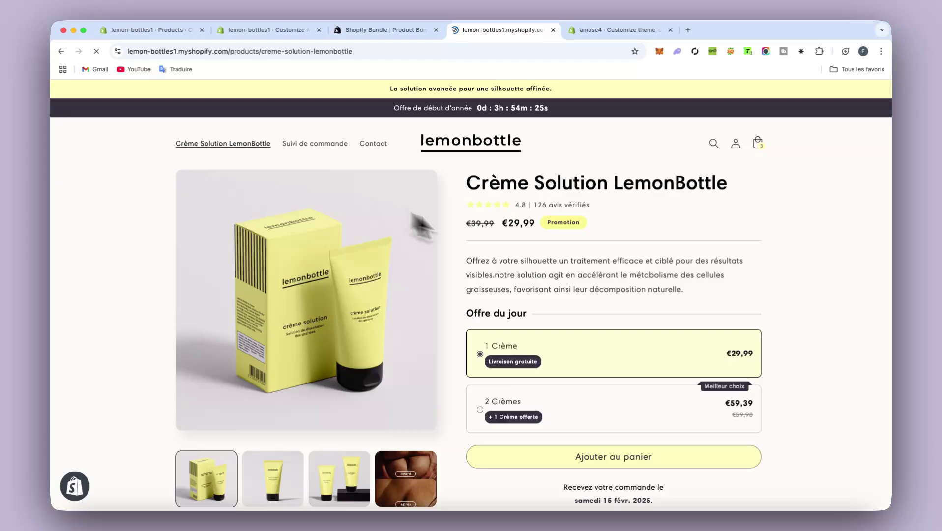
pyautogui.scroll(-3, 497, 278)
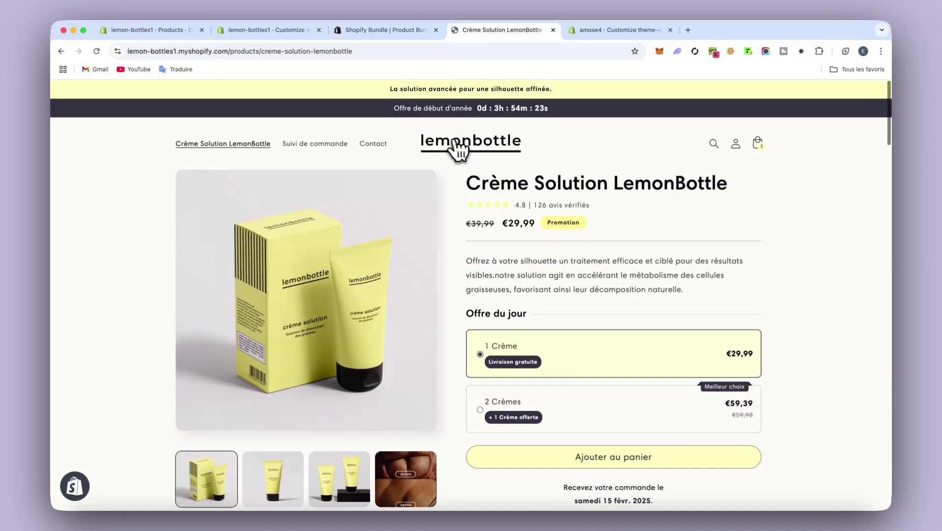
# Go to the lemonbottle homepage and scroll to its Pourquoi nous choisir ? section.
pyautogui.click(457, 147)
pyautogui.scroll(-3, 490, 246)
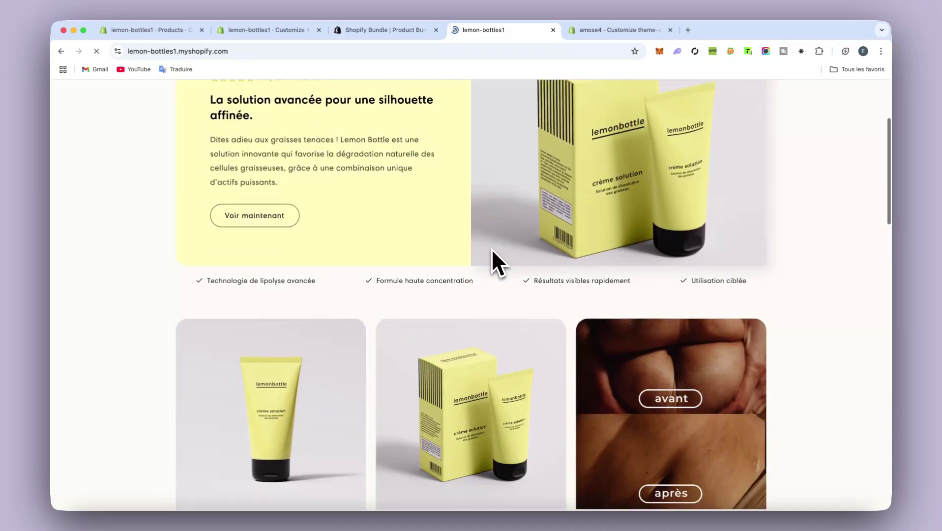
pyautogui.scroll(-10, 490, 249)
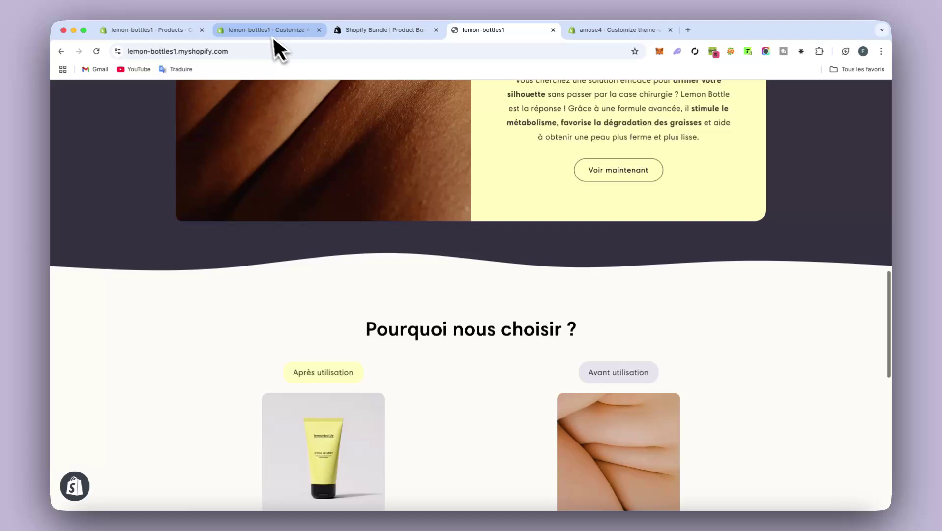
# Switch to the lemon-bottles1 Customize tab and scroll to the Default product template's Offer Block settings.
pyautogui.click(273, 37)
pyautogui.scroll(2, 477, 175)
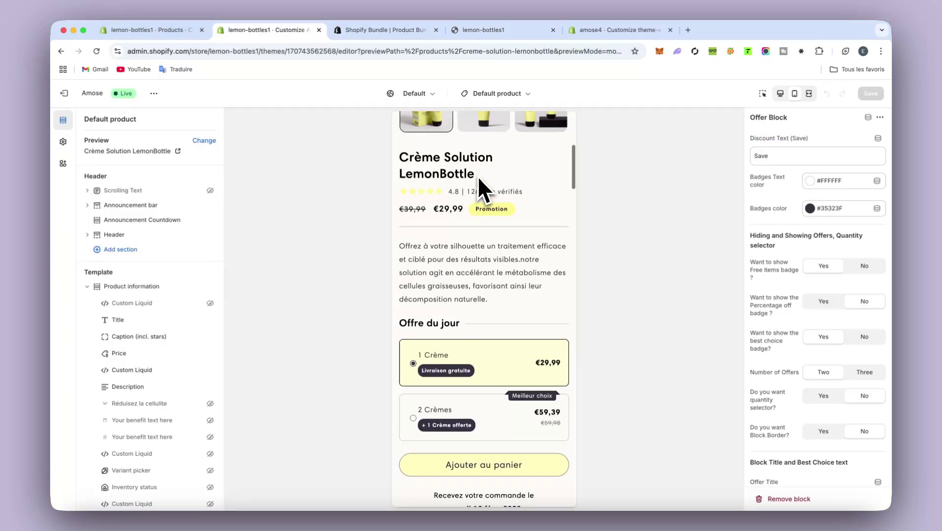
pyautogui.scroll(5, 478, 175)
pyautogui.scroll(-6, 463, 297)
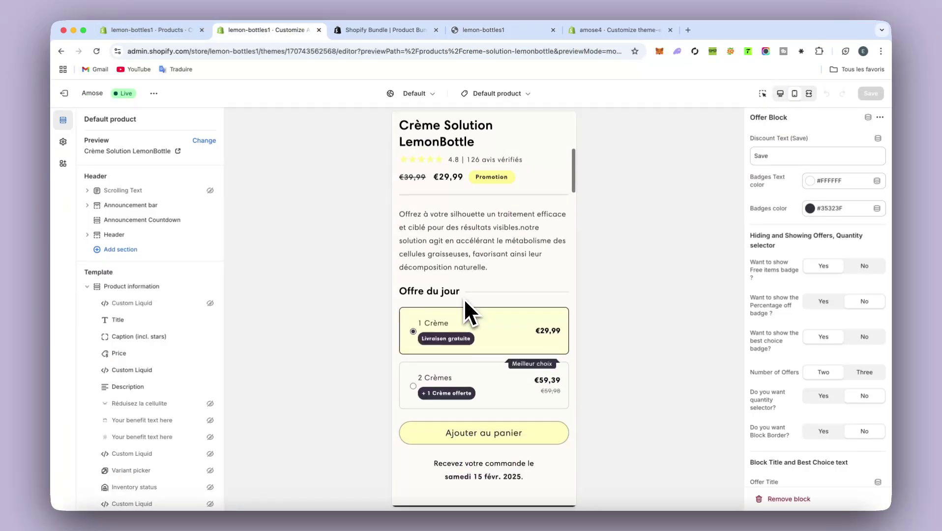
pyautogui.scroll(-2, 464, 300)
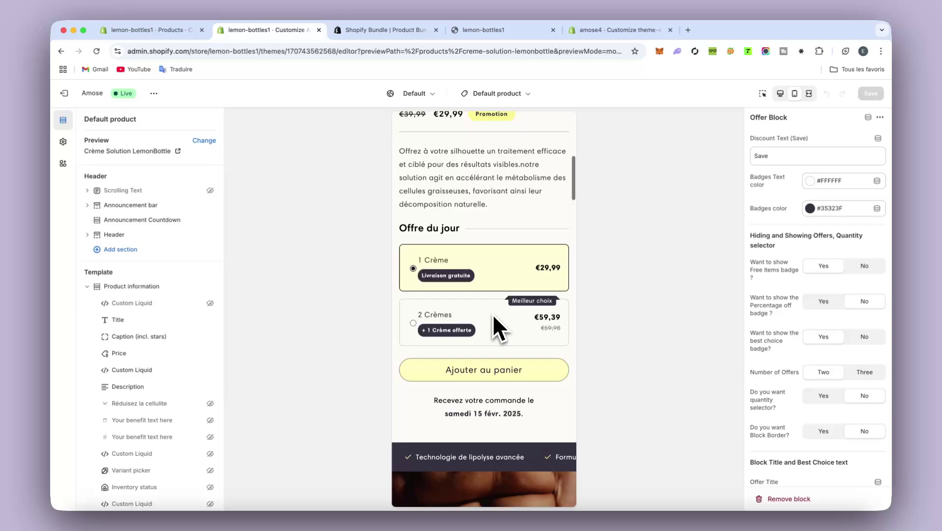
pyautogui.scroll(-1, 492, 313)
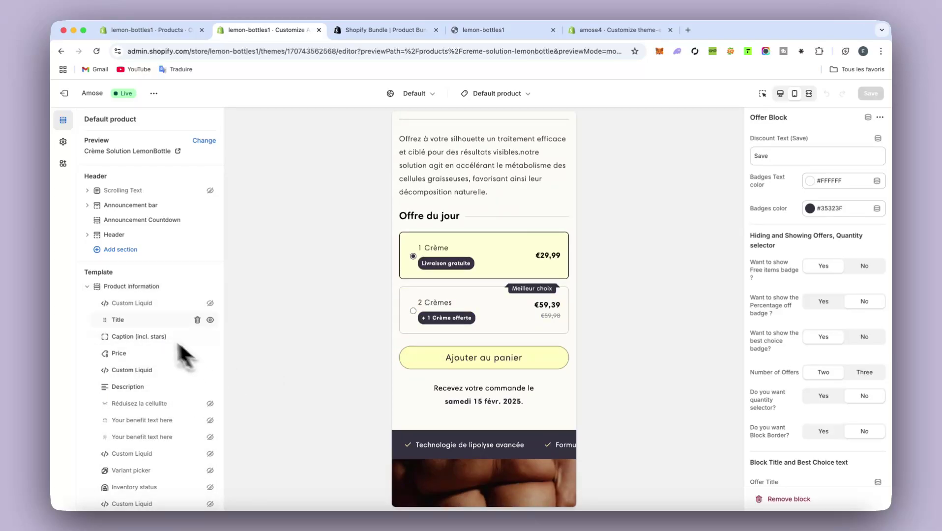
pyautogui.scroll(-4, 162, 339)
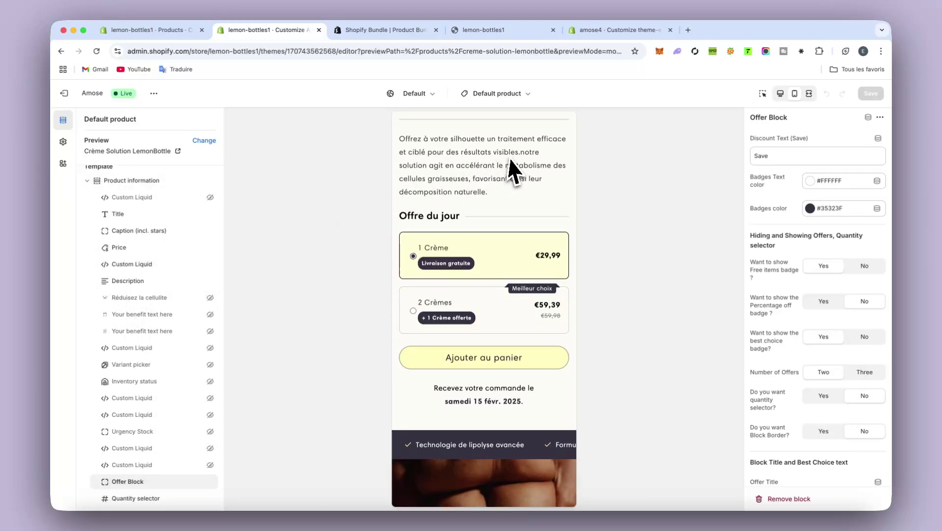
pyautogui.scroll(4, 167, 240)
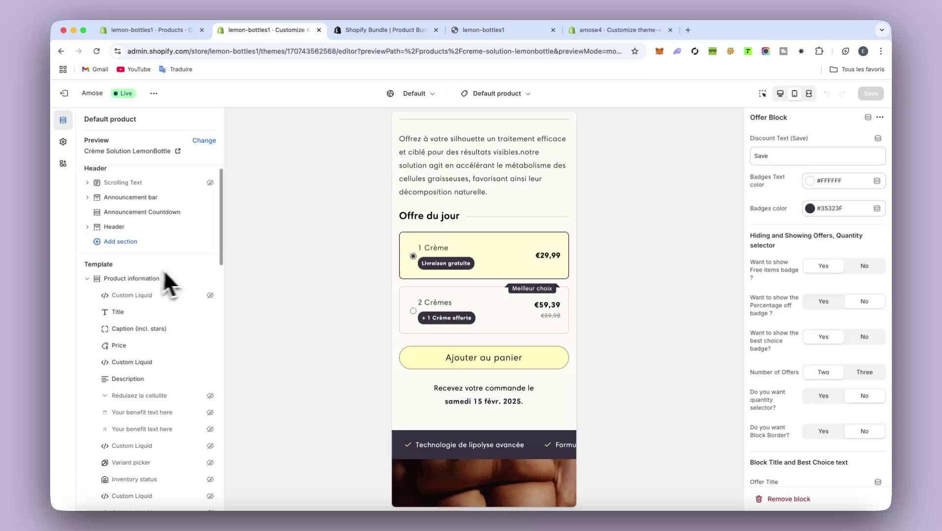
pyautogui.scroll(-5, 153, 393)
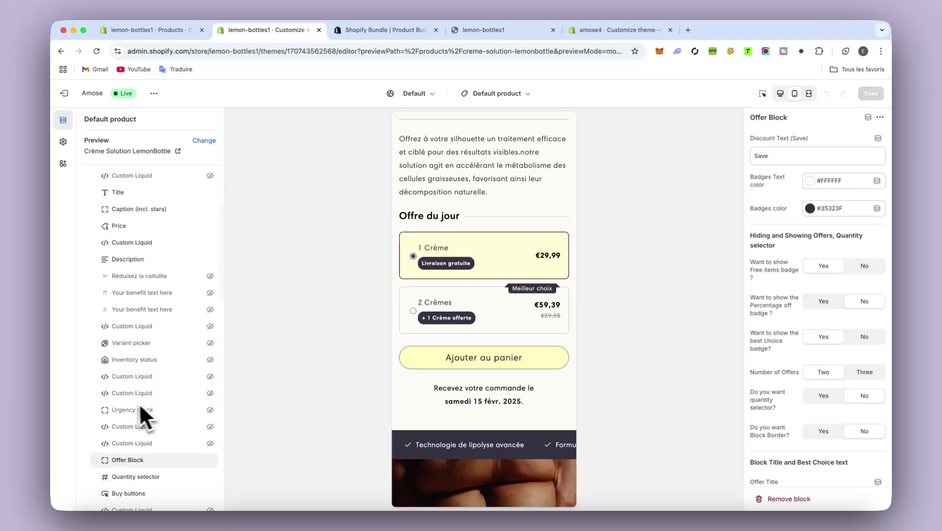
pyautogui.scroll(-4, 139, 403)
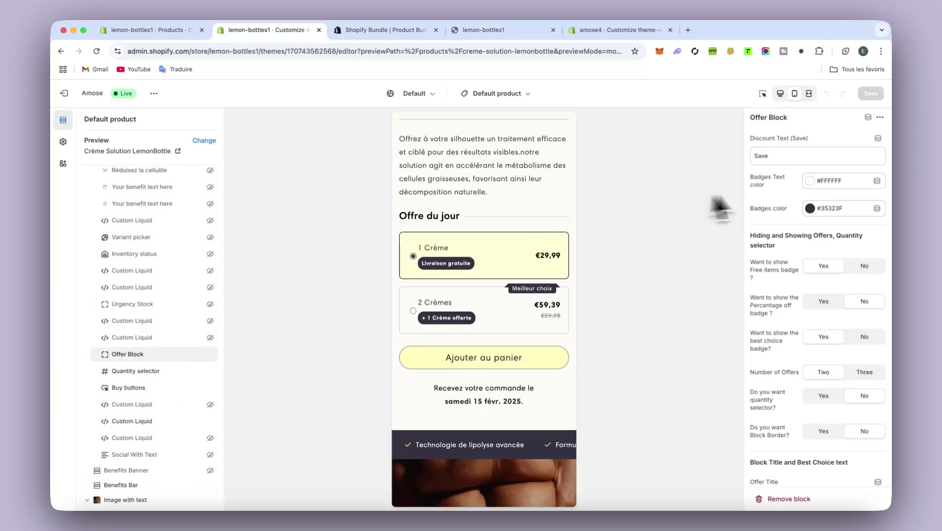
pyautogui.scroll(-15, 797, 252)
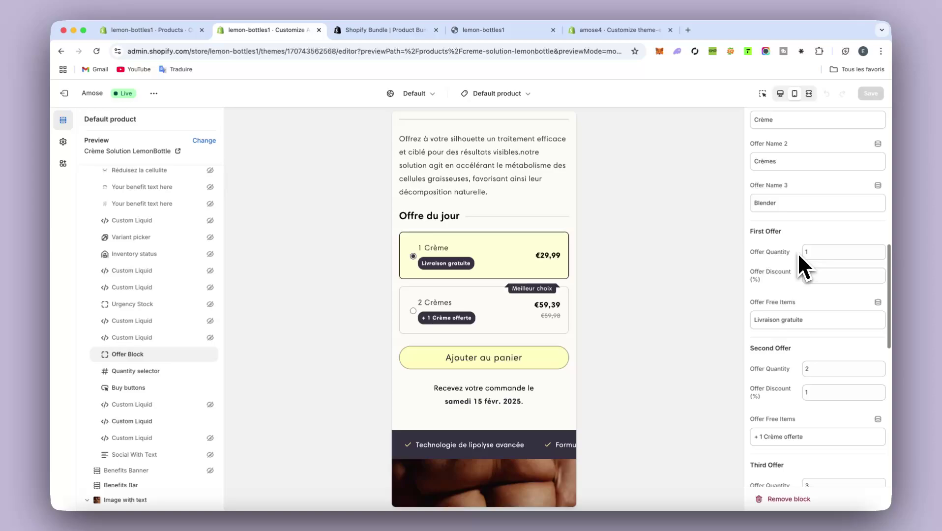
pyautogui.scroll(15, 798, 252)
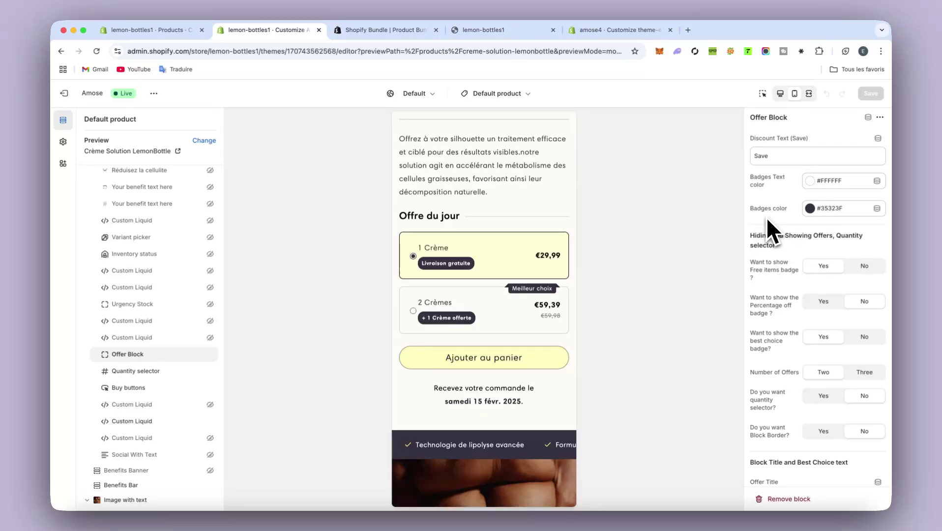
# Toggle the free items badge off and back on, and hide the Meilleur choix badge.
pyautogui.click(855, 267)
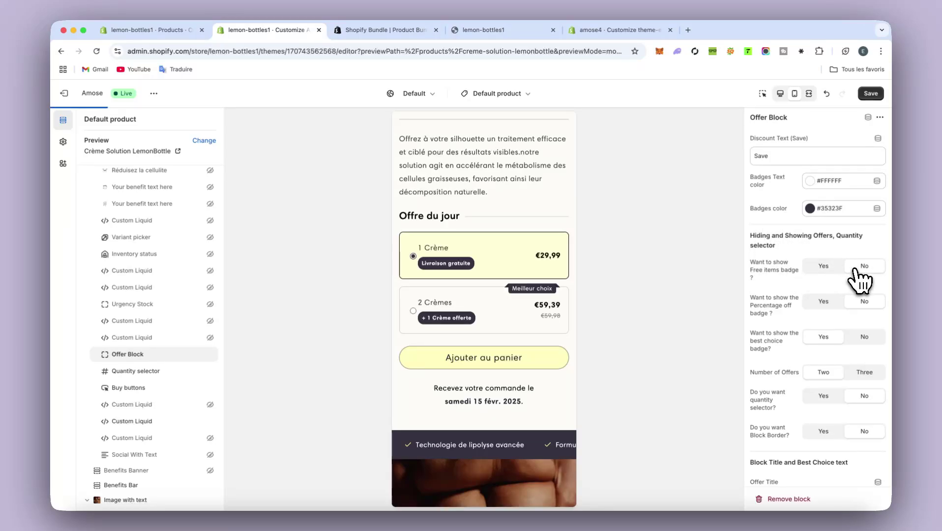
pyautogui.click(823, 266)
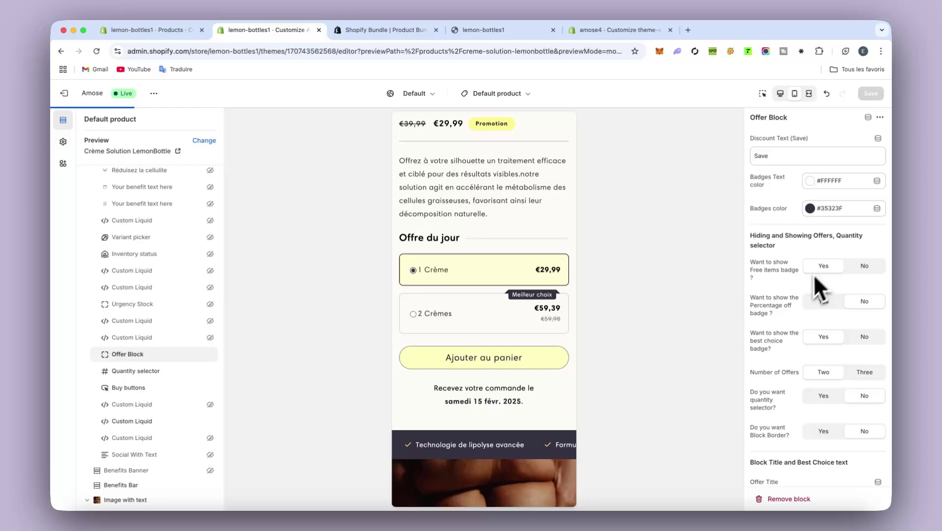
pyautogui.click(861, 337)
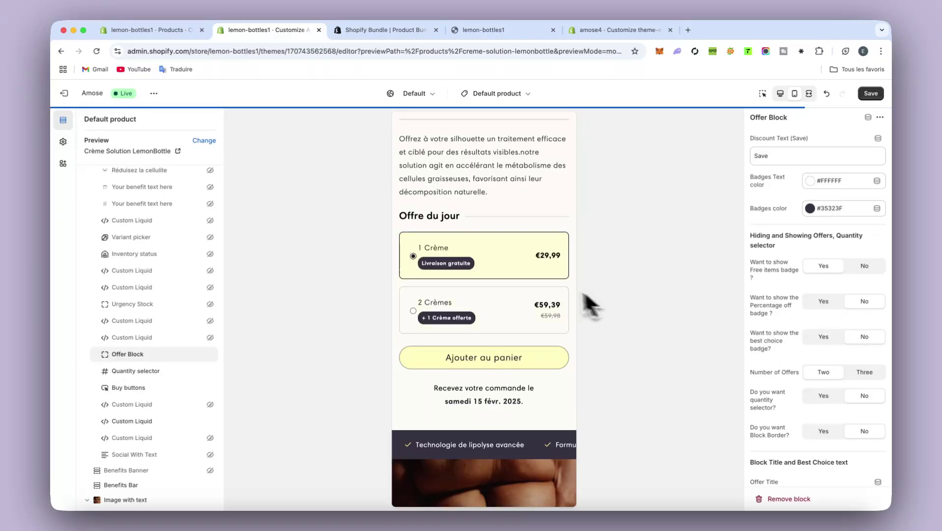
# Try a purple #633EE0 badge colour, then undo the change.
pyautogui.click(817, 211)
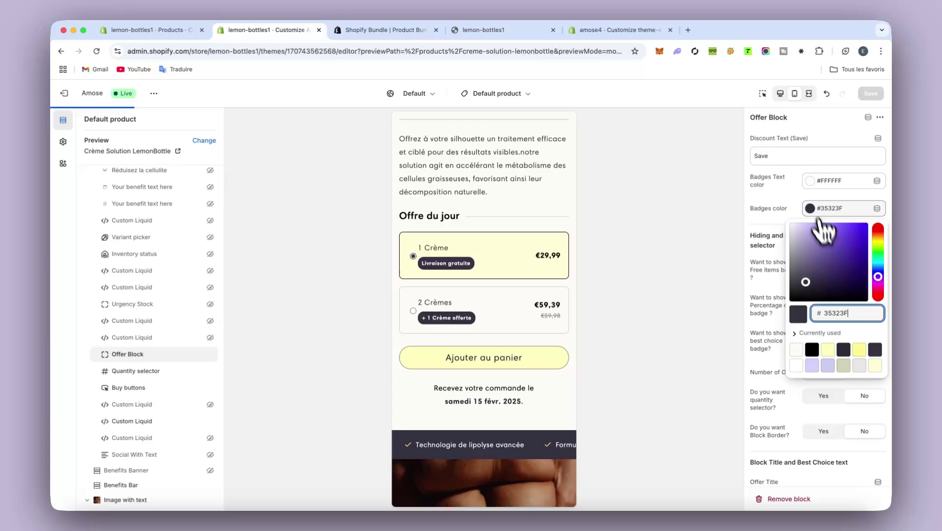
pyautogui.click(836, 248)
pyautogui.click(725, 252)
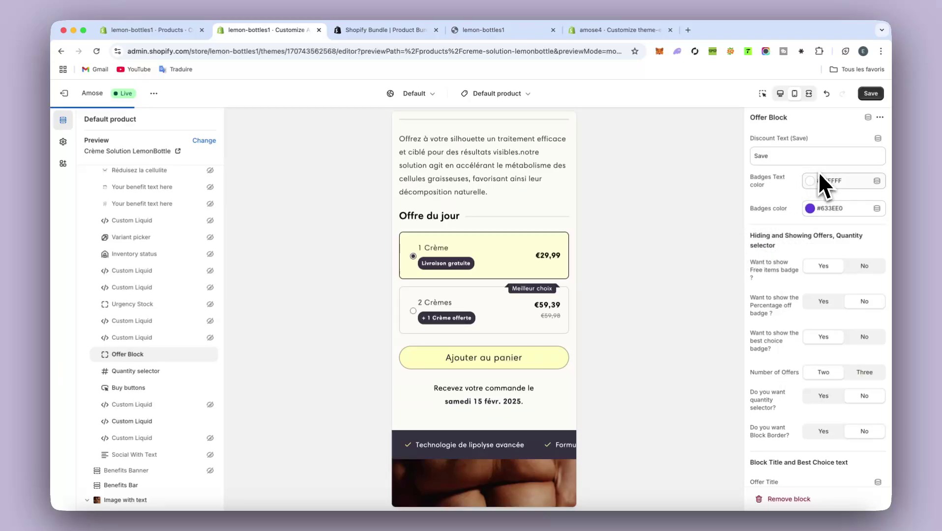
pyautogui.click(826, 93)
# Set Number of Offers to Three, adding the 3 Blender option at €89,97.
pyautogui.scroll(-2, 831, 294)
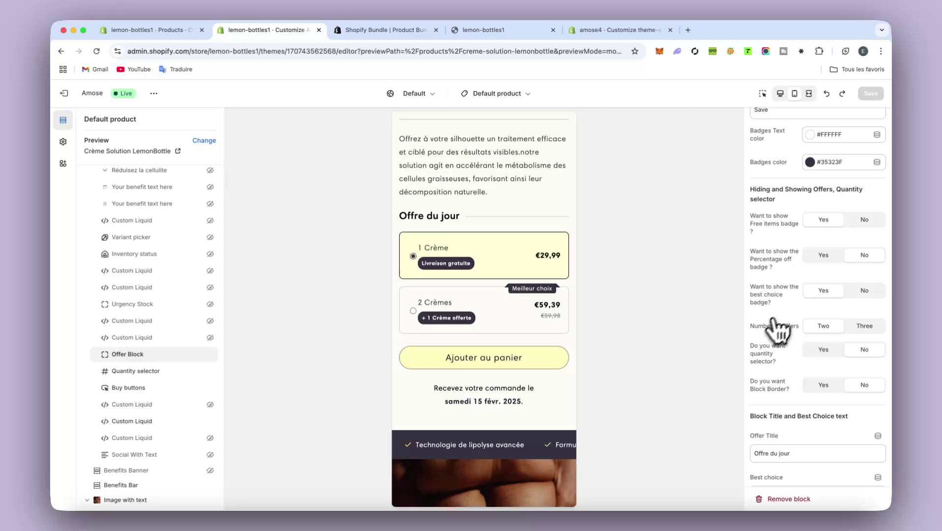
pyautogui.click(866, 329)
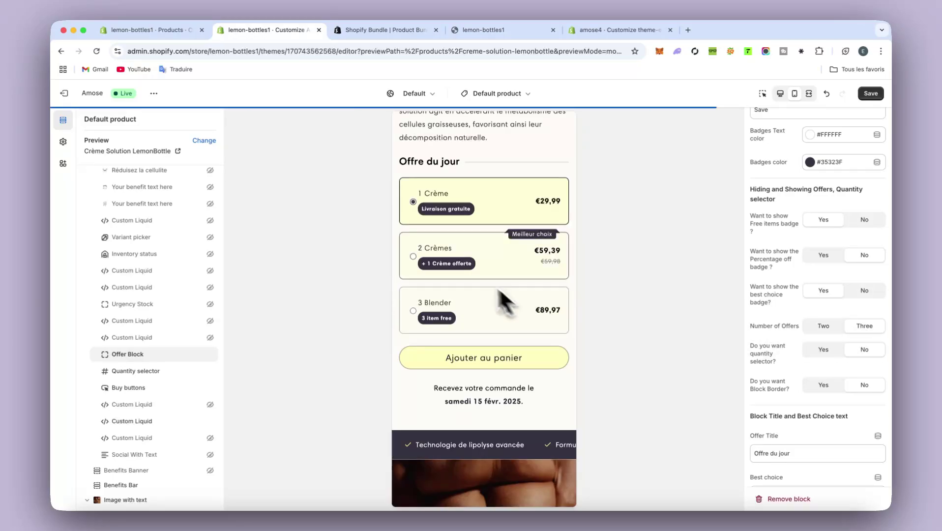
pyautogui.scroll(-2, 464, 271)
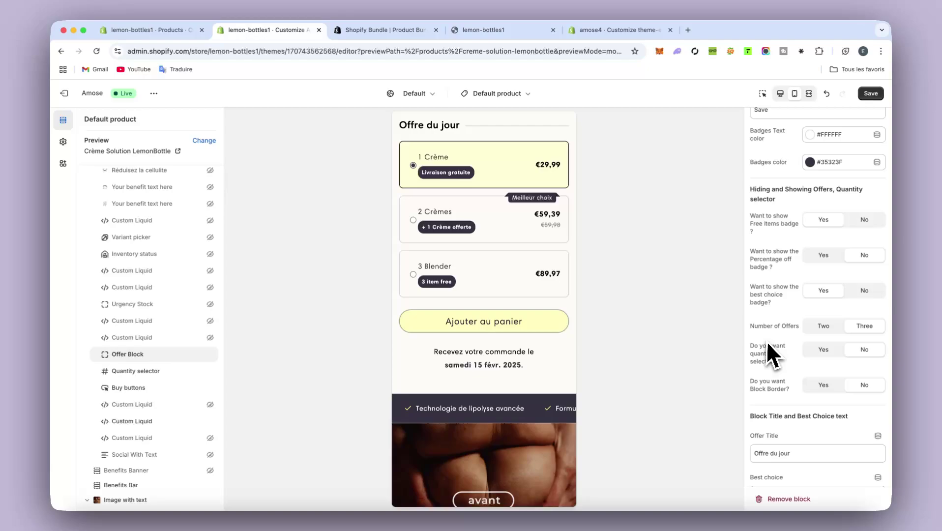
pyautogui.scroll(-1, 781, 326)
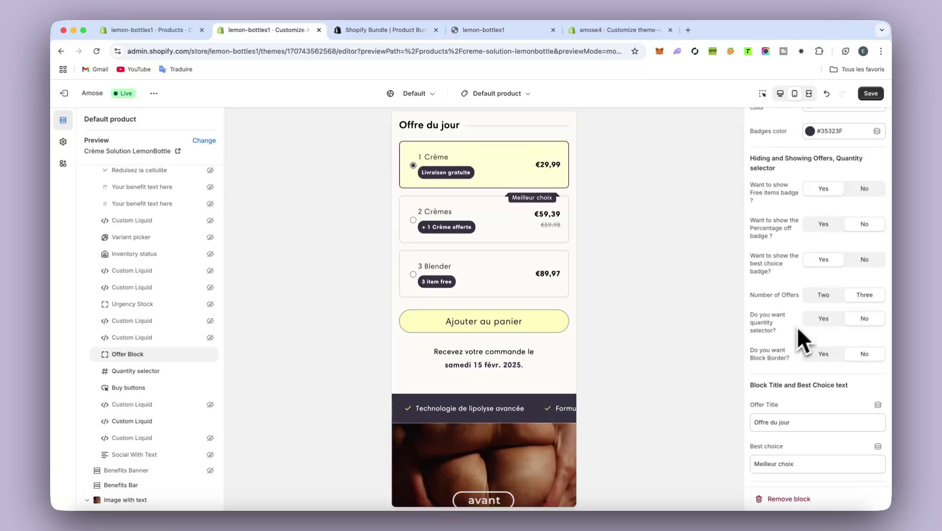
pyautogui.scroll(-1, 809, 342)
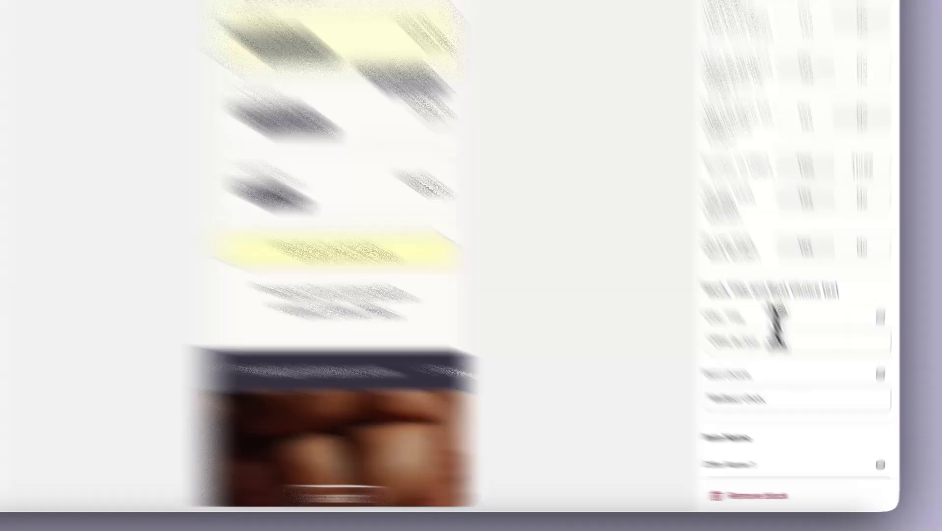
# Try retitling the block 'Offer of the day', then undo to keep 'Offre du jour'.
pyautogui.tripleClick(751, 387)
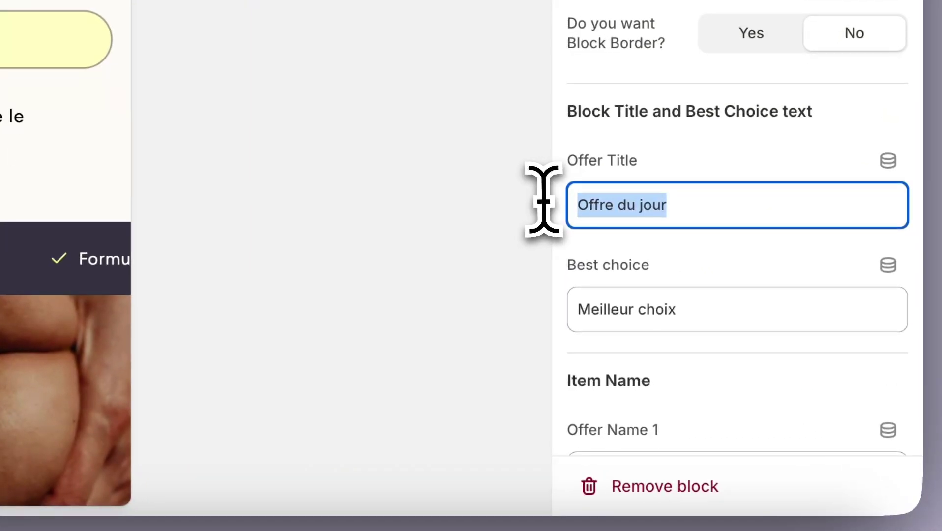
pyautogui.write('Off')
pyautogui.write('er of the d')
pyautogui.press('BackSpace')
pyautogui.write('of the day')
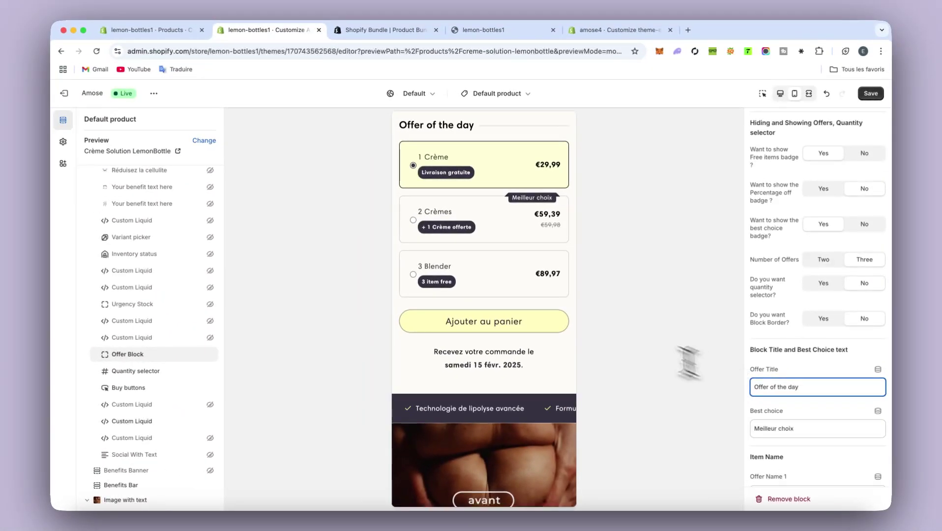
pyautogui.scroll(5, 494, 274)
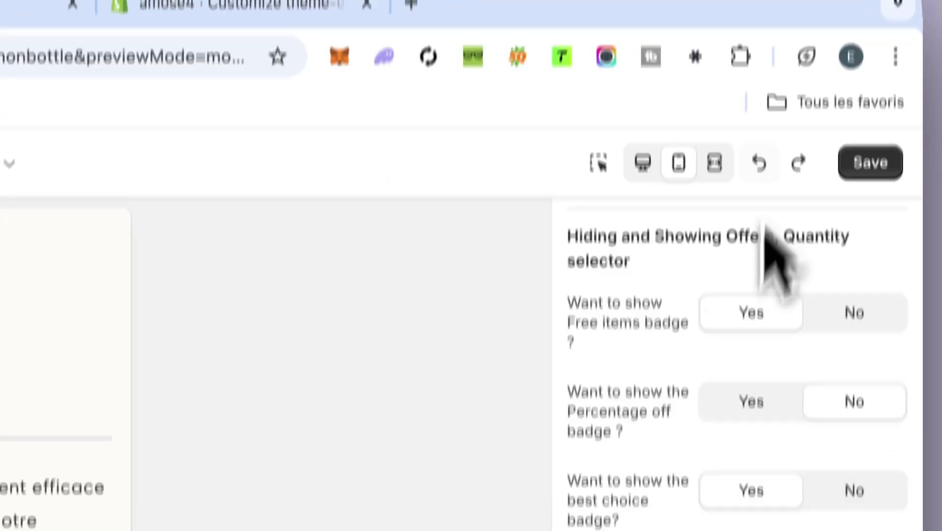
pyautogui.scroll(-3, 764, 227)
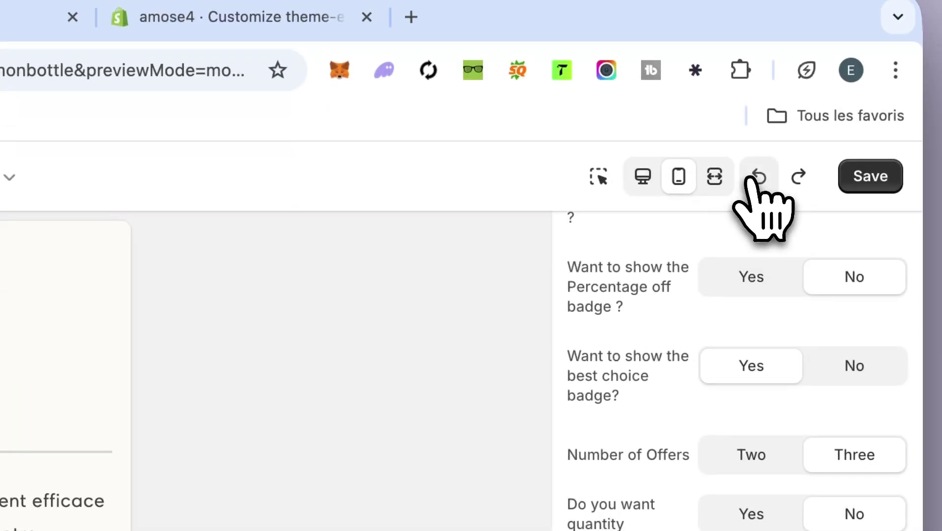
pyautogui.click(759, 163)
# Select the first offer's name 'Crème' for editing.
pyautogui.scroll(-6, 739, 315)
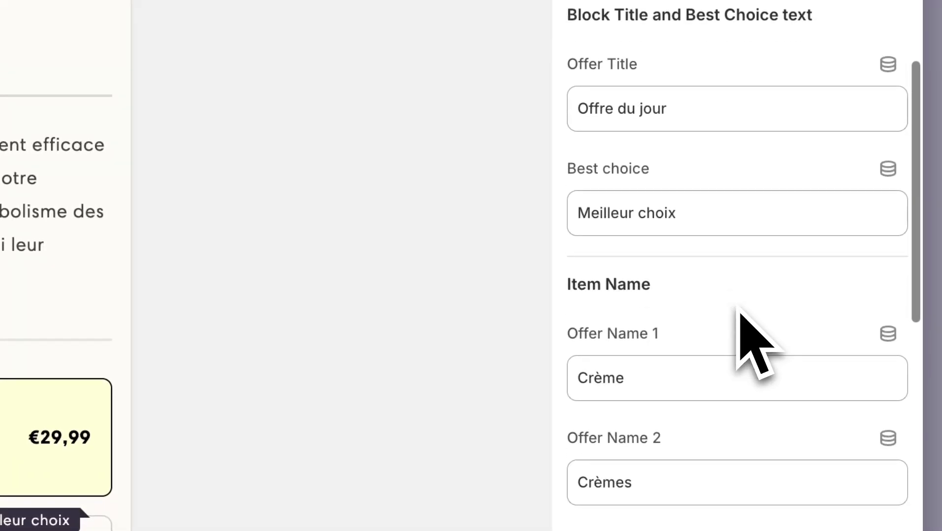
pyautogui.moveTo(700, 210); pyautogui.dragTo(498, 238)
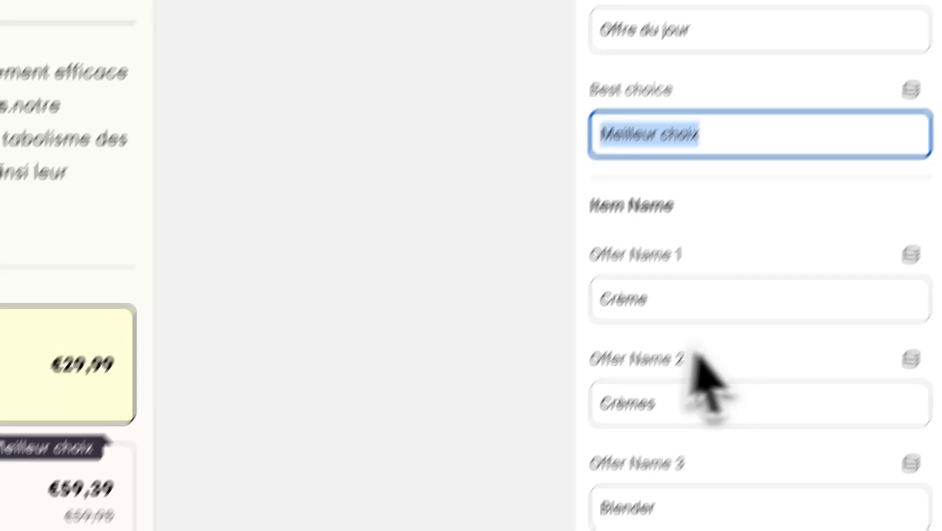
pyautogui.click(815, 169)
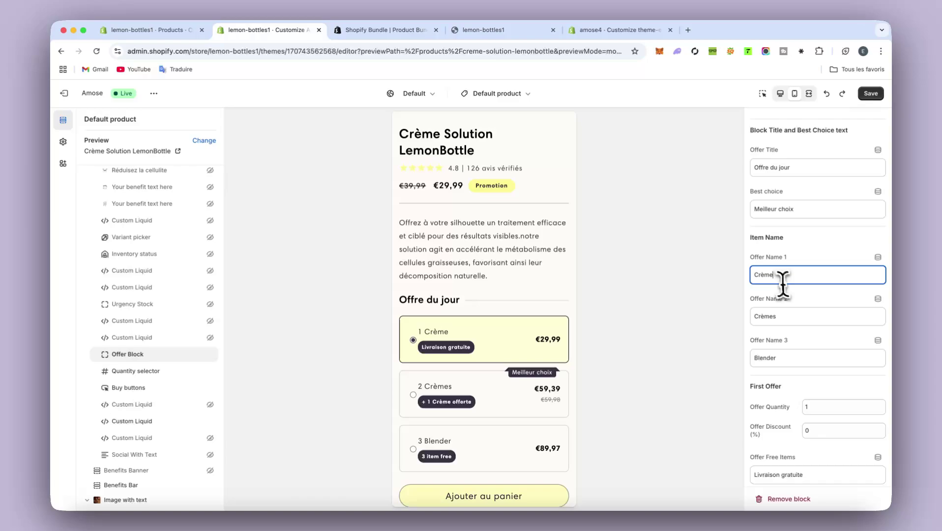
# Rename the first offer 'Cream' and give the second offer a 20% discount.
pyautogui.write('Cream')
pyautogui.scroll(-5, 810, 266)
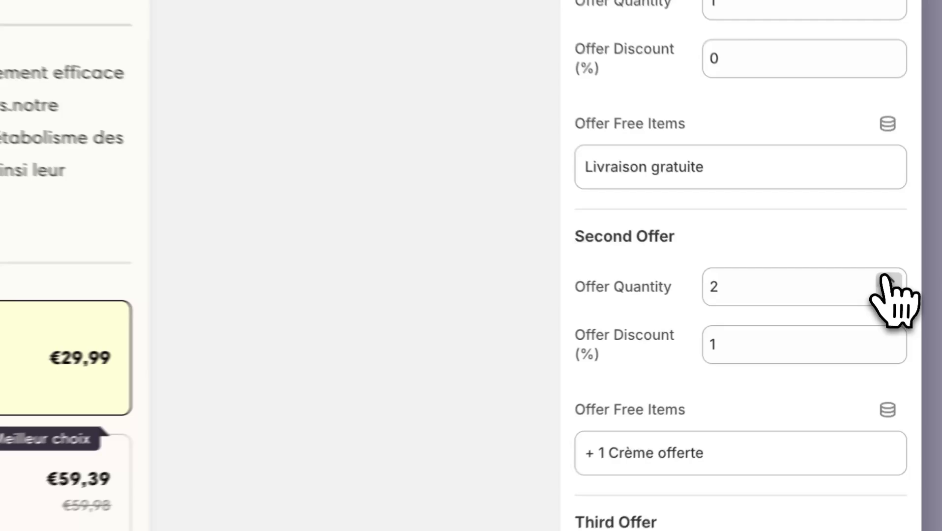
pyautogui.click(878, 306)
pyautogui.scroll(-2, 759, 265)
pyautogui.click(703, 270)
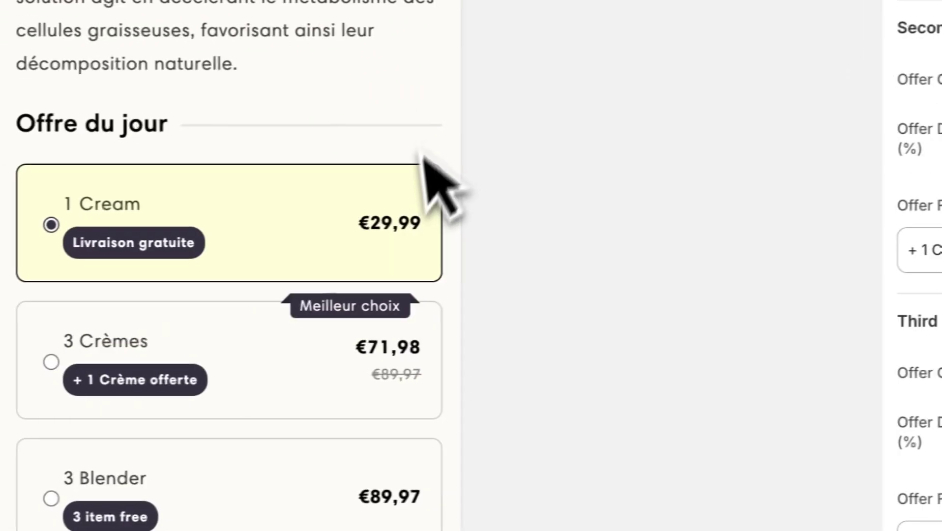
pyautogui.scroll(-4, 446, 147)
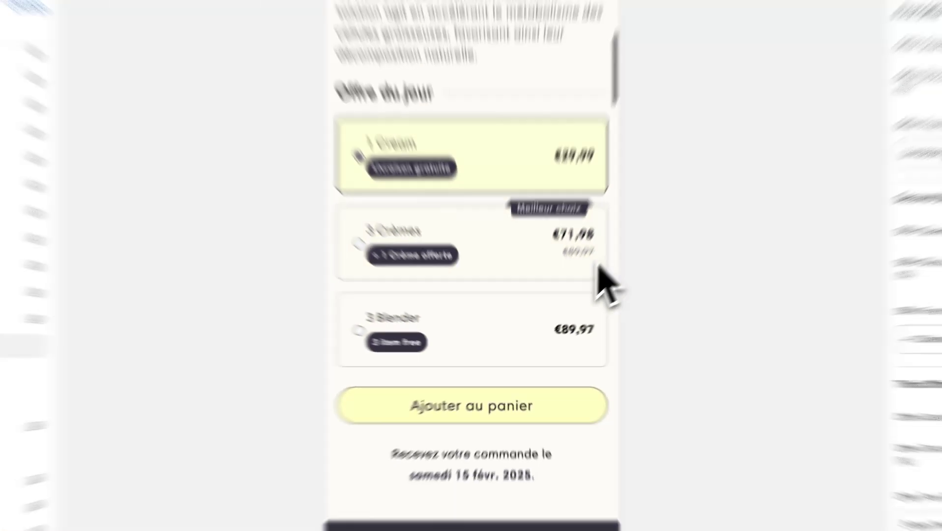
# Set the second offer's quantity to 2 and review its free-items text.
pyautogui.click(878, 286)
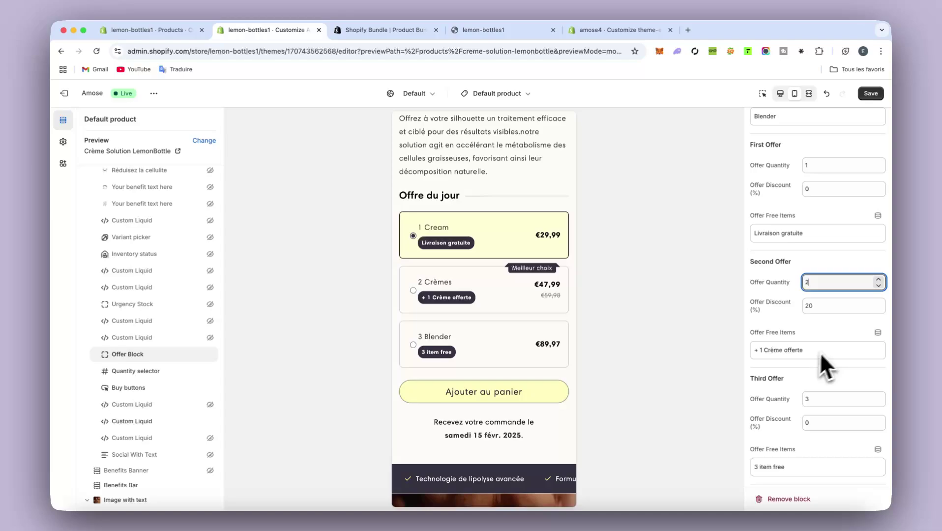
pyautogui.scroll(1, 757, 210)
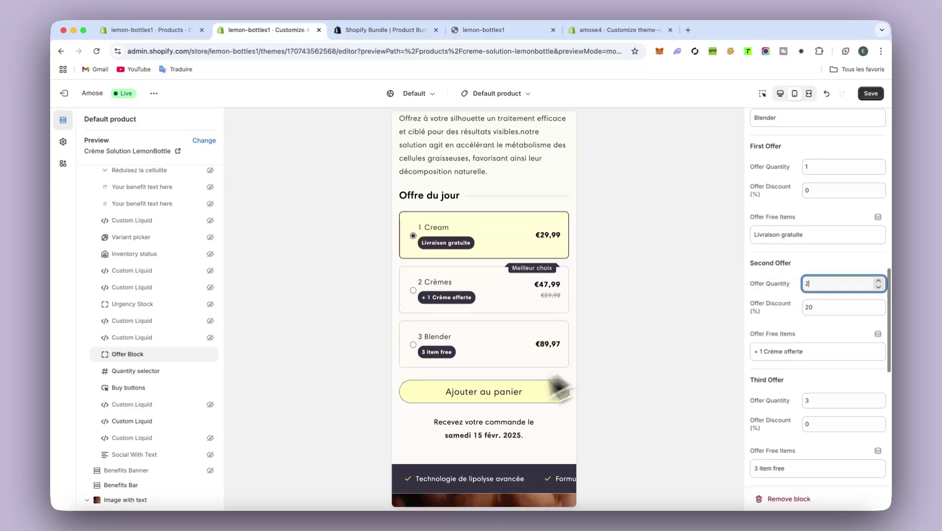
pyautogui.moveTo(811, 352); pyautogui.dragTo(735, 354)
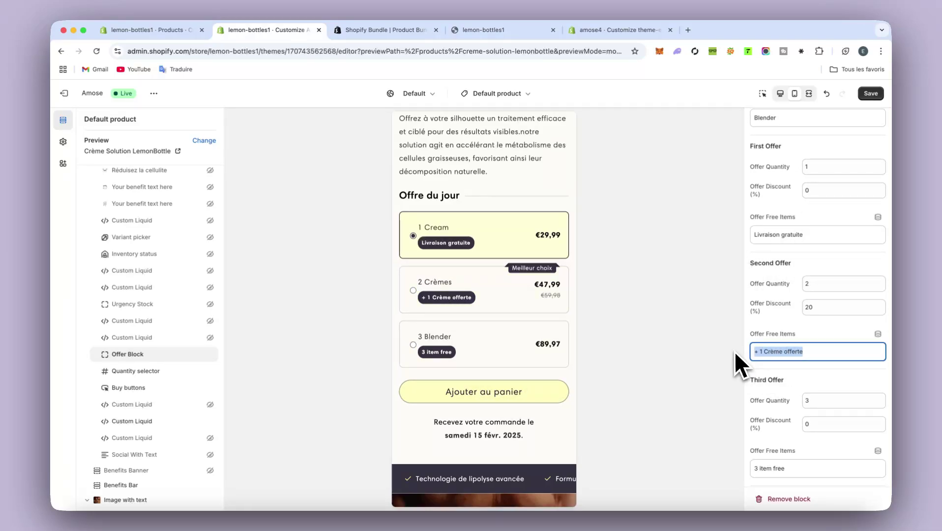
pyautogui.scroll(-7, 786, 366)
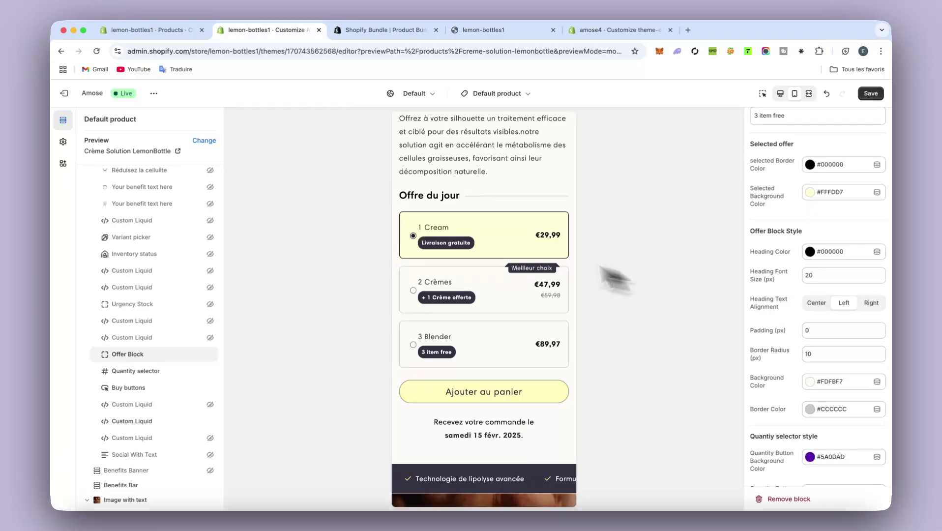
pyautogui.scroll(2, 565, 265)
# Centre the Offre du jour heading and reduce its font size to 18 px.
pyautogui.click(815, 303)
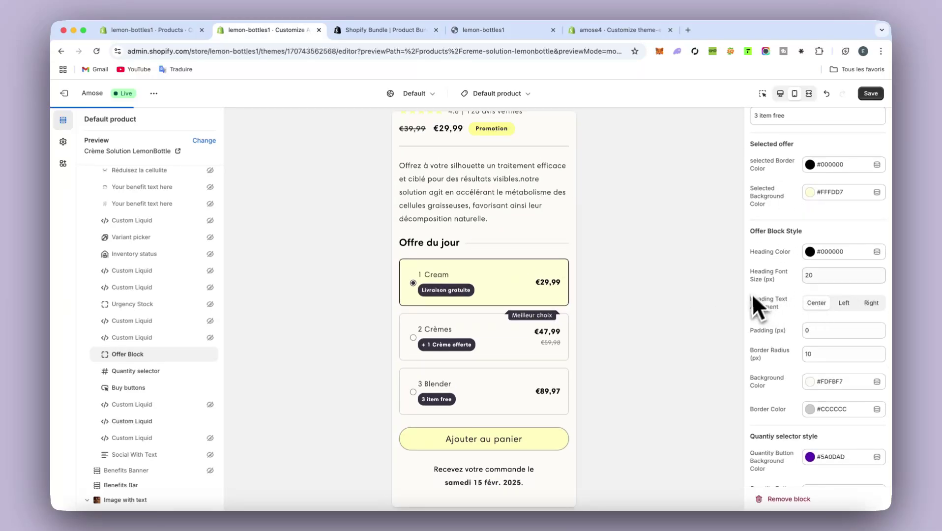
pyautogui.click(878, 279)
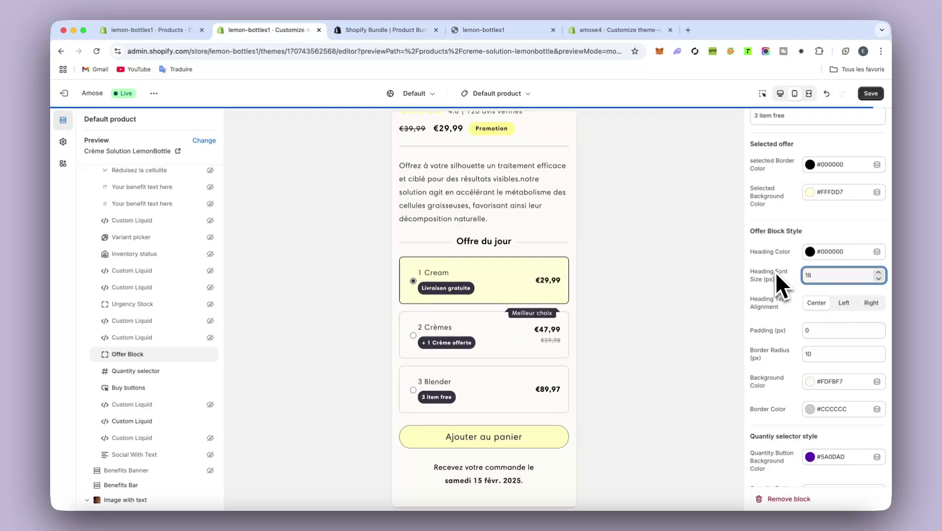
pyautogui.scroll(1, 775, 271)
pyautogui.scroll(5, 776, 271)
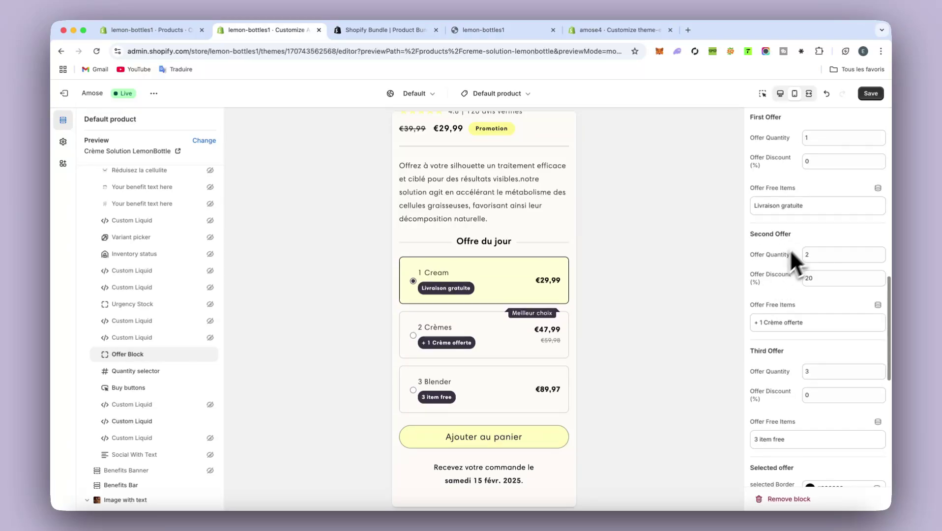
pyautogui.scroll(7, 562, 251)
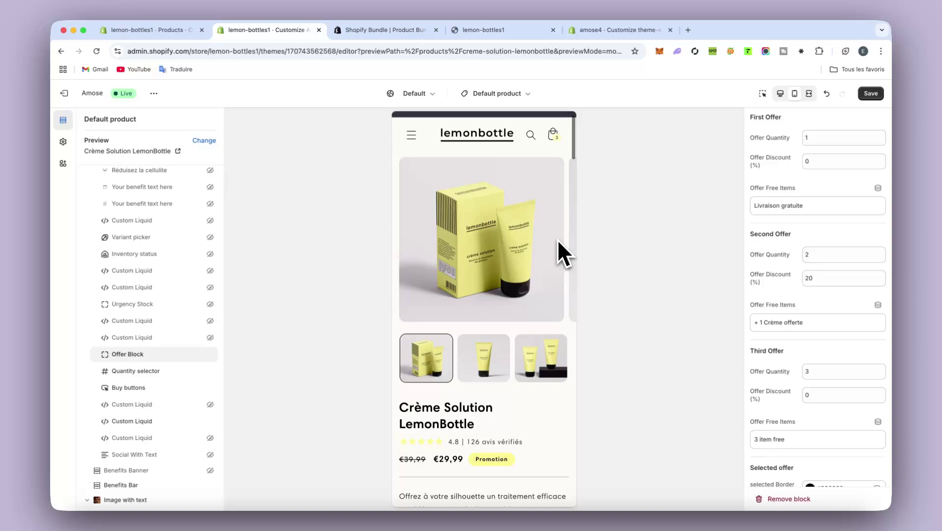
# Open the store admin in a new tab and go to Settings > Custom data > Products.
pyautogui.rightClick(69, 94)
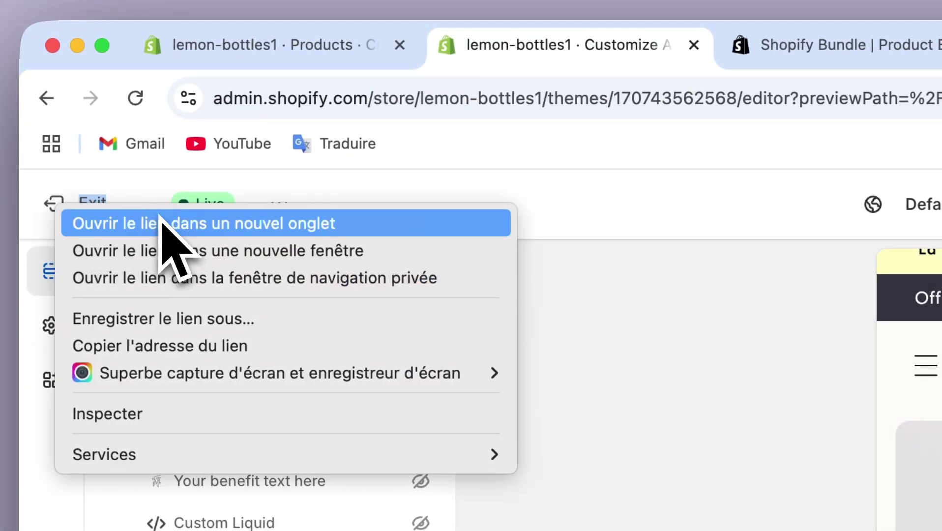
pyautogui.click(162, 223)
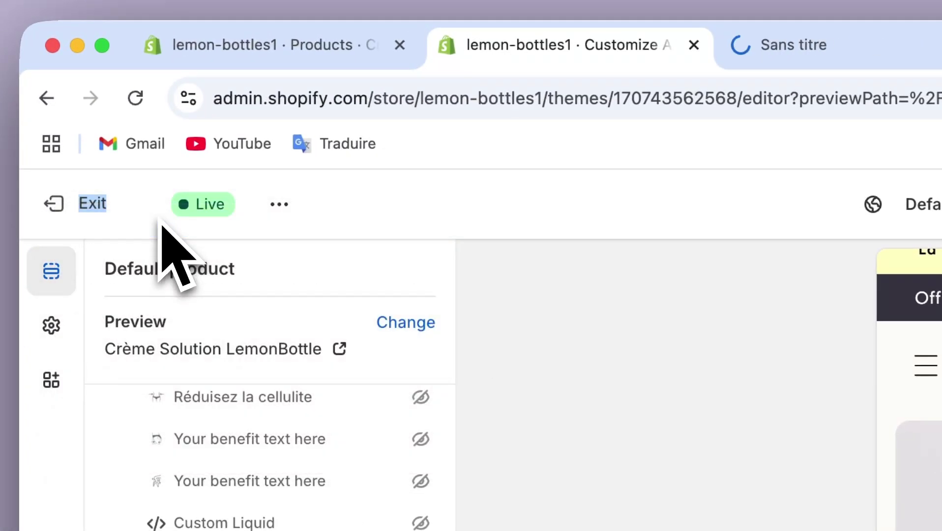
pyautogui.click(747, 45)
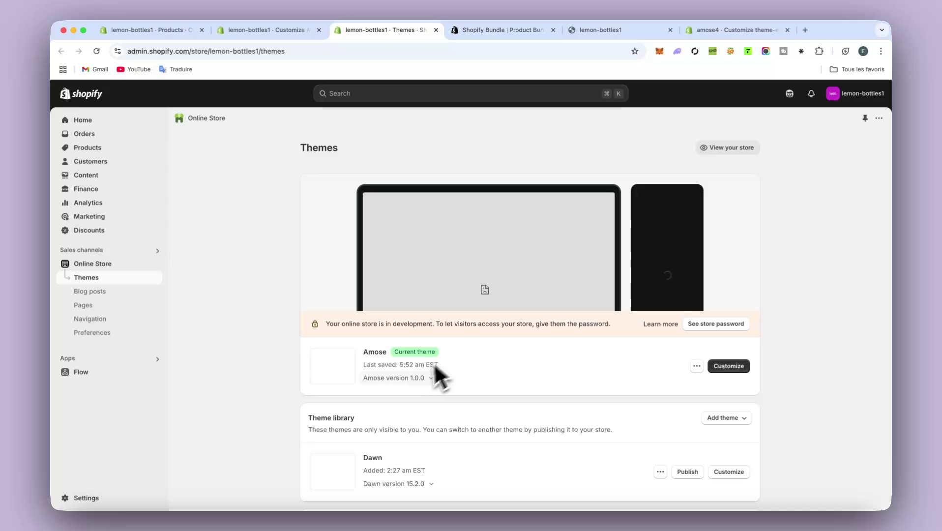
pyautogui.click(107, 491)
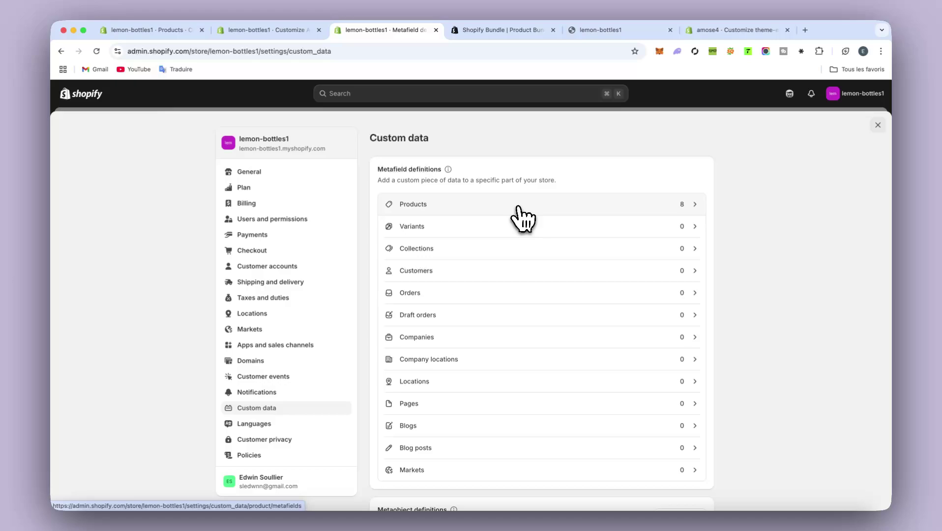
pyautogui.click(518, 206)
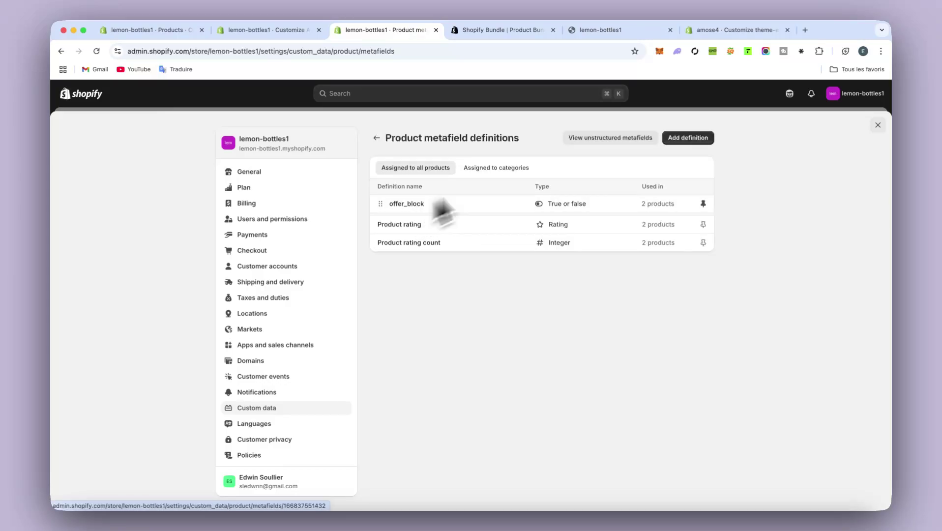
# Start a new product metafield definition named offer_block of type True or false.
pyautogui.click(687, 140)
pyautogui.click(464, 183)
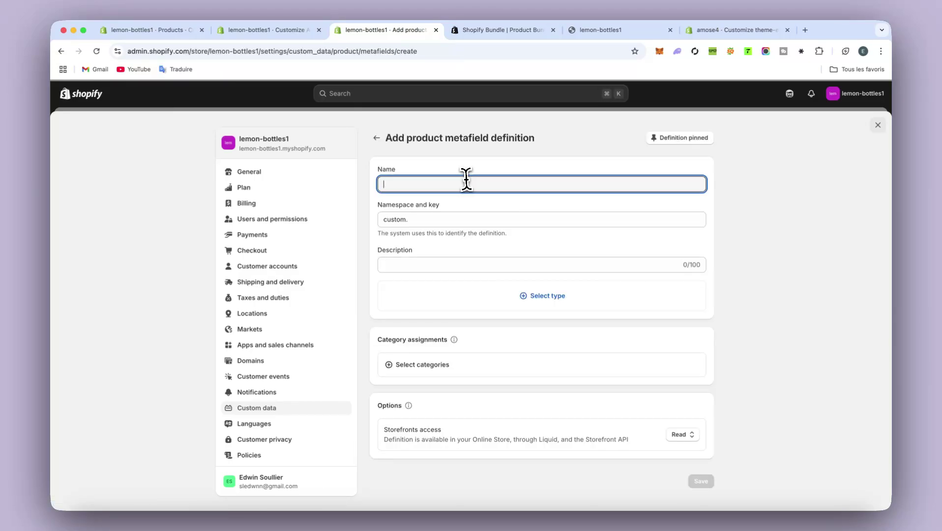
pyautogui.write('offer_')
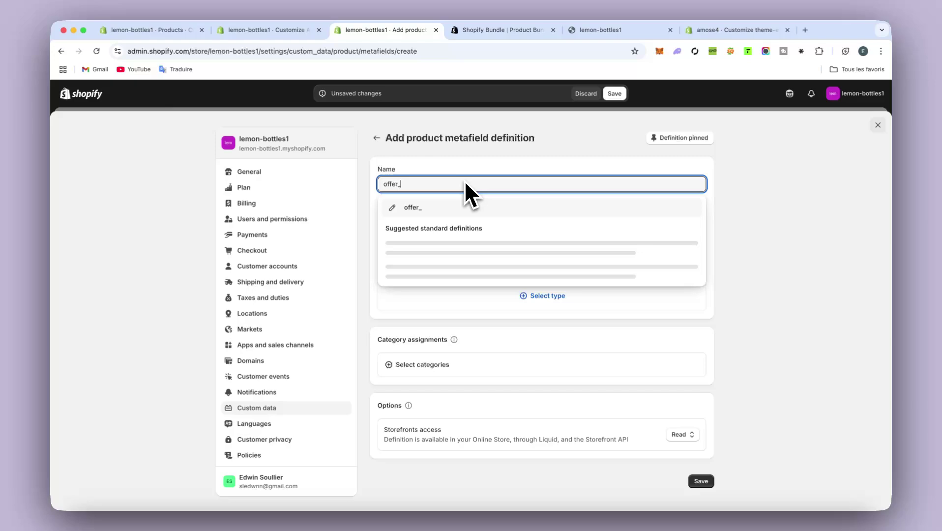
pyautogui.write('block')
pyautogui.click(432, 207)
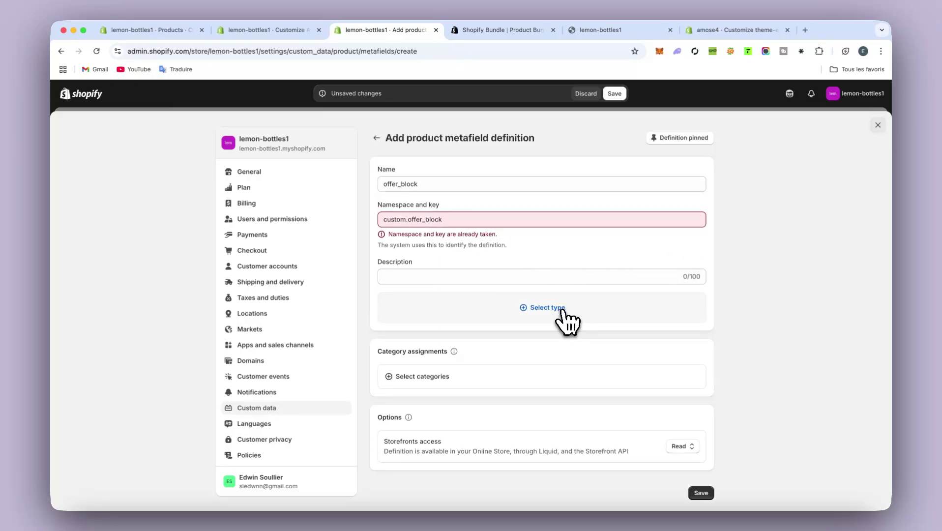
pyautogui.click(566, 319)
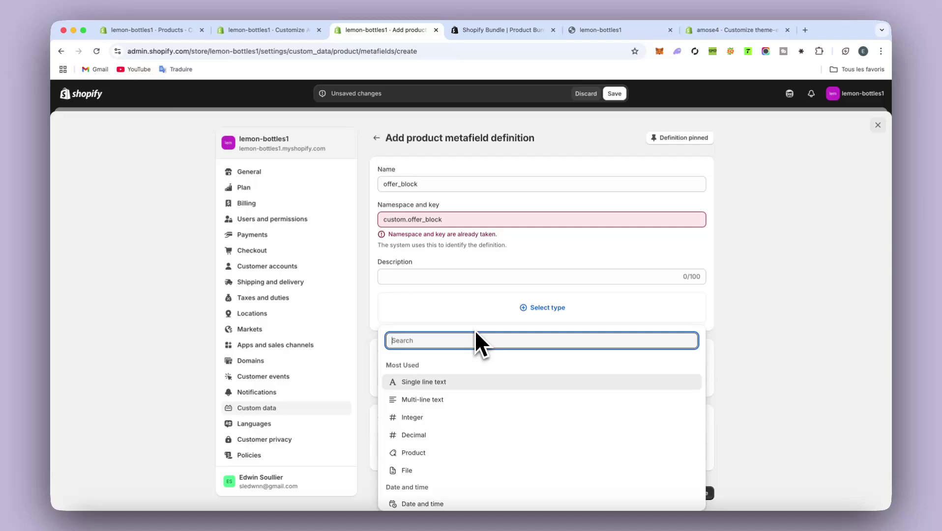
pyautogui.write('true')
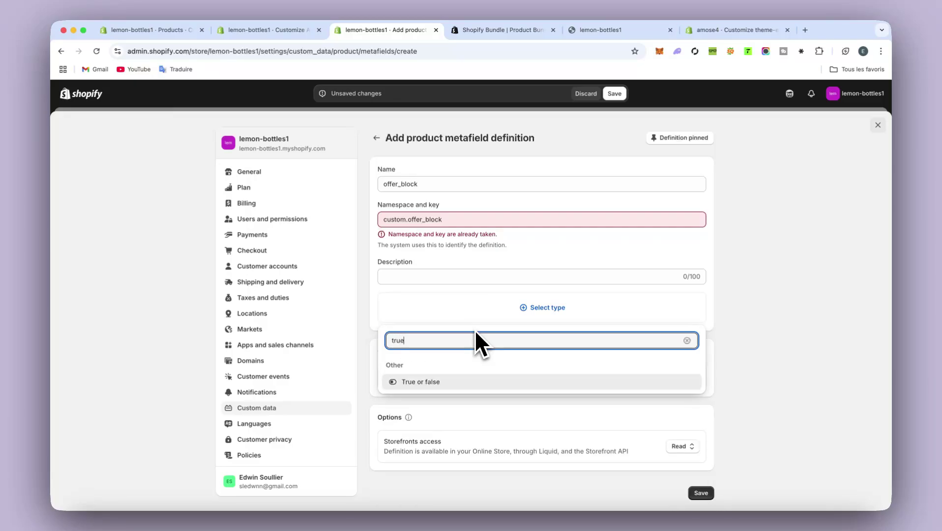
pyautogui.click(442, 383)
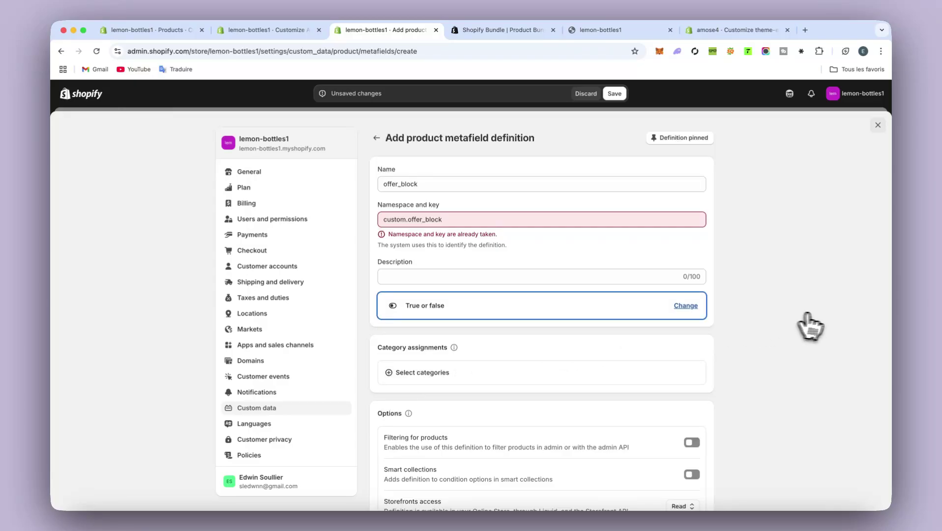
# Try saving it, discard it after the key-in-use error, and close Settings.
pyautogui.click(614, 94)
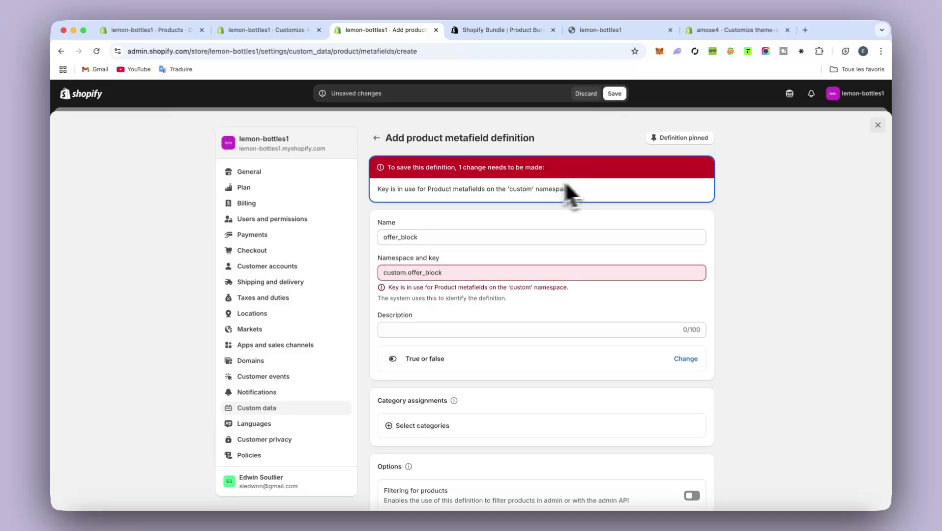
pyautogui.click(587, 95)
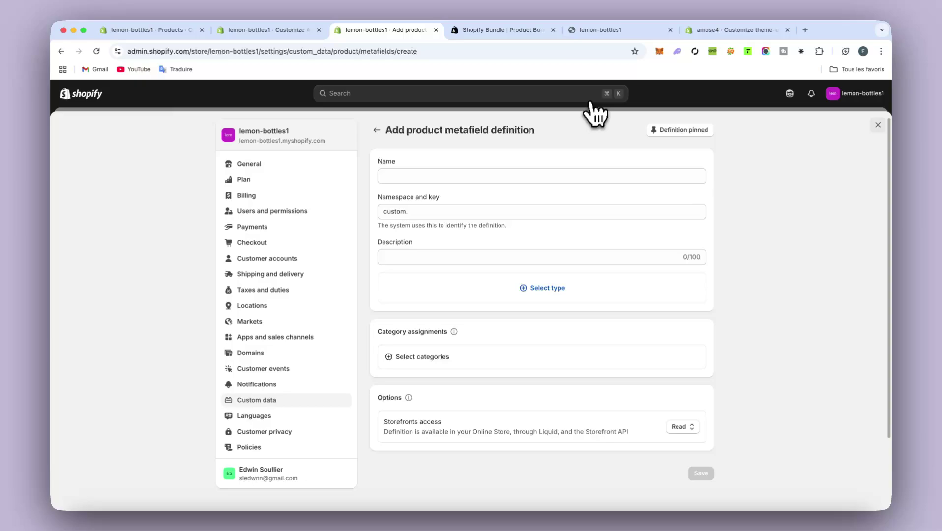
pyautogui.click(877, 124)
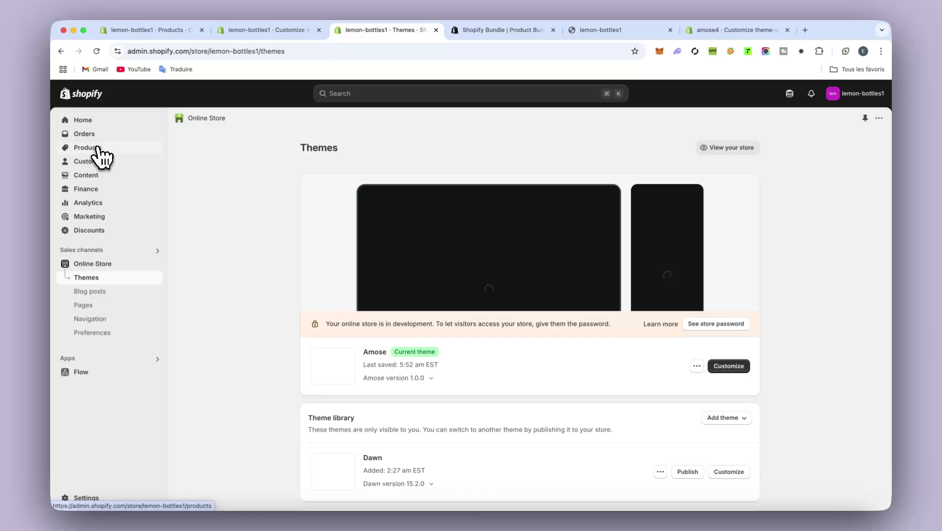
# Confirm Crème Solution LemonBottle's offer_block metafield is True, then return to the theme editor.
pyautogui.click(99, 149)
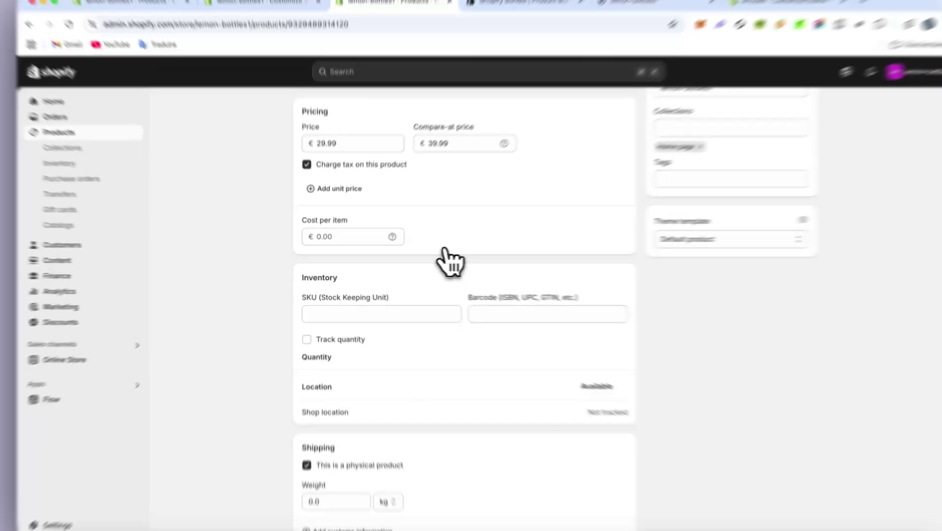
pyautogui.scroll(-2, 433, 261)
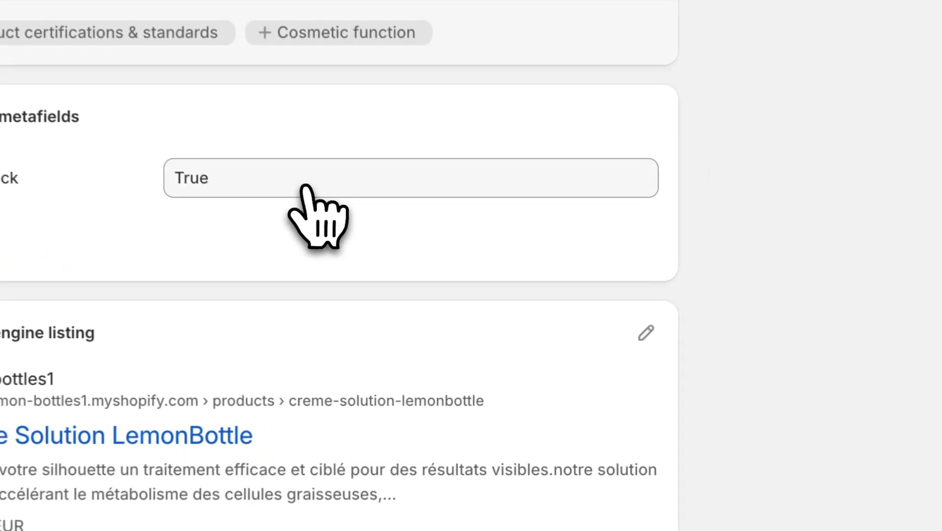
pyautogui.click(452, 322)
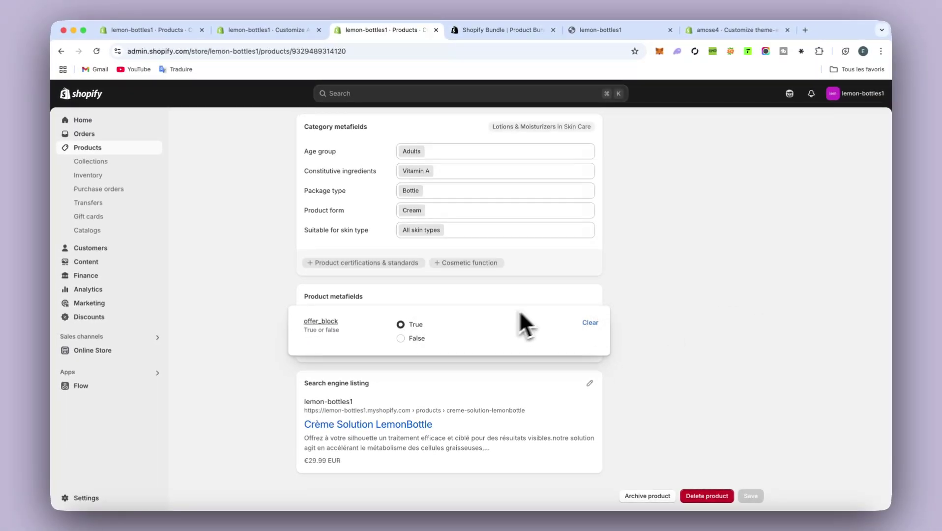
pyautogui.click(723, 301)
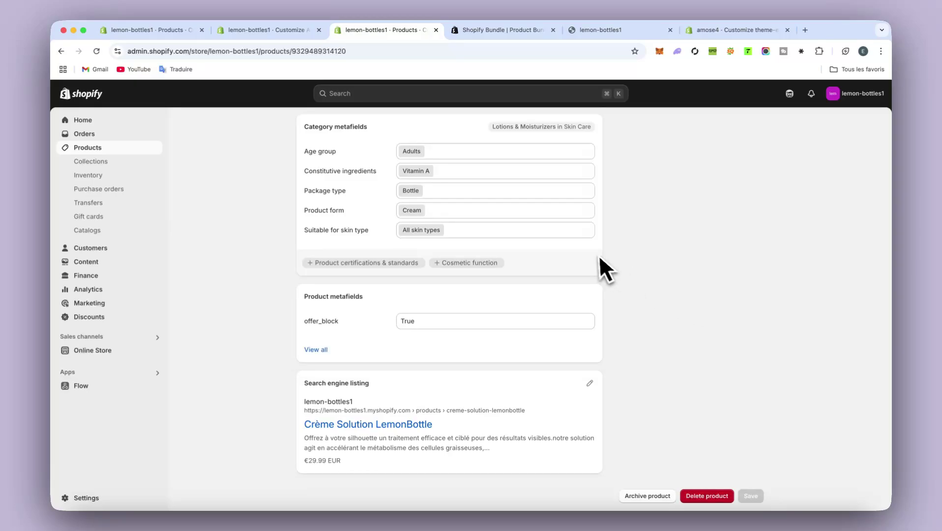
pyautogui.click(425, 214)
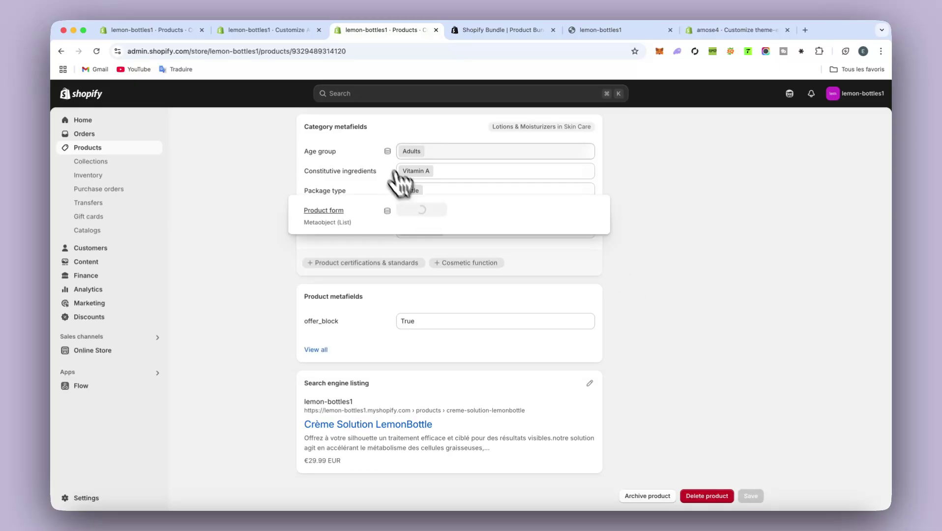
pyautogui.click(273, 163)
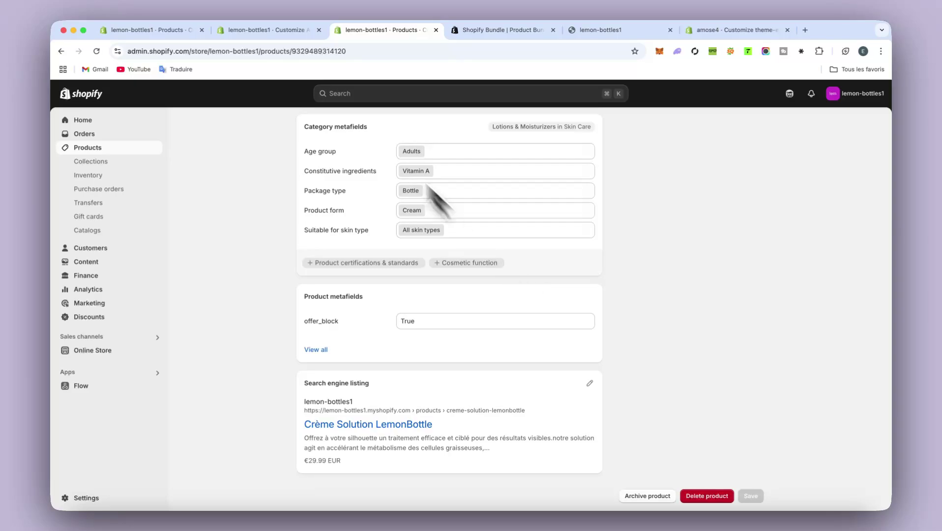
pyautogui.click(283, 31)
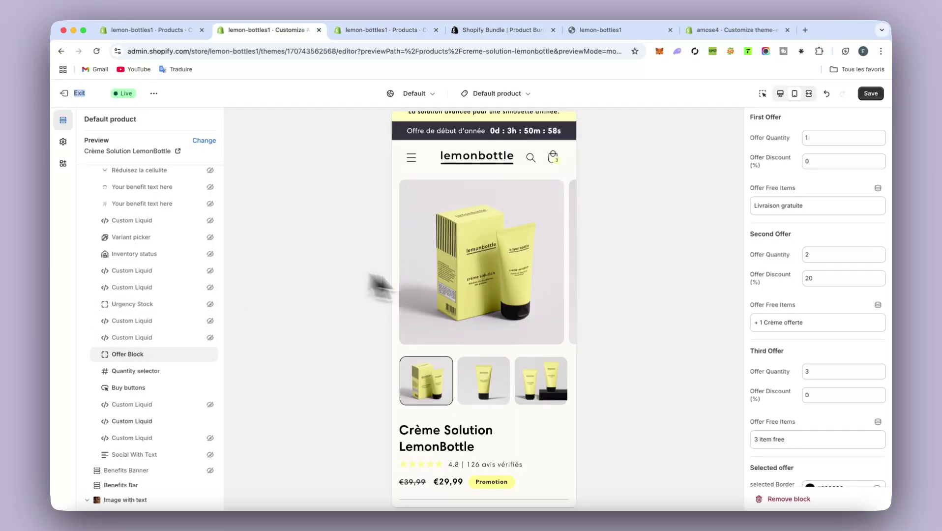
# Switch the editor preview to full-width desktop size and scroll through it.
pyautogui.scroll(-5, 463, 317)
pyautogui.scroll(-3, 463, 319)
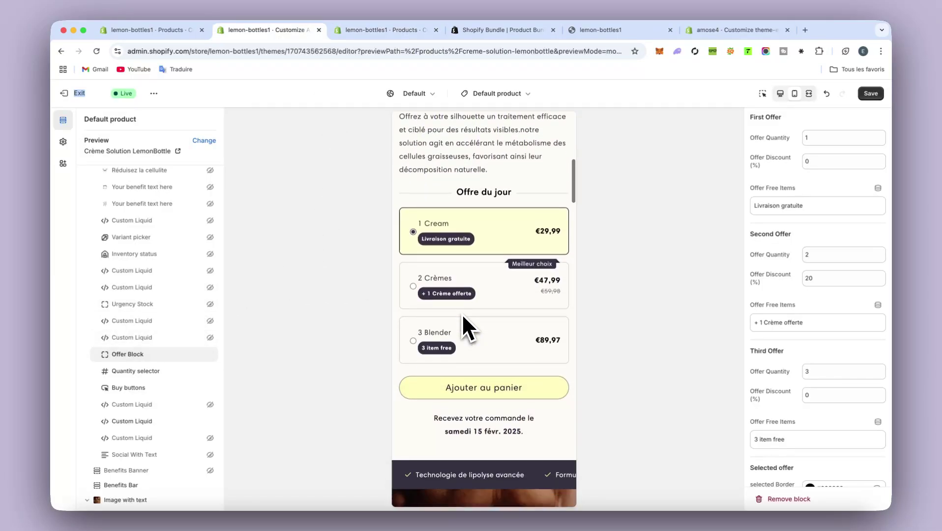
pyautogui.scroll(7, 816, 243)
pyautogui.scroll(2, 826, 231)
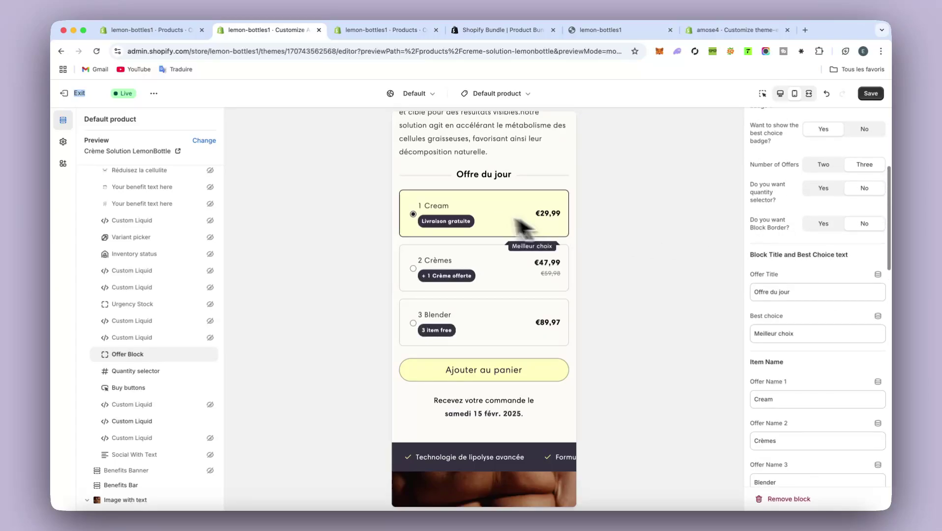
pyautogui.scroll(-8, 811, 341)
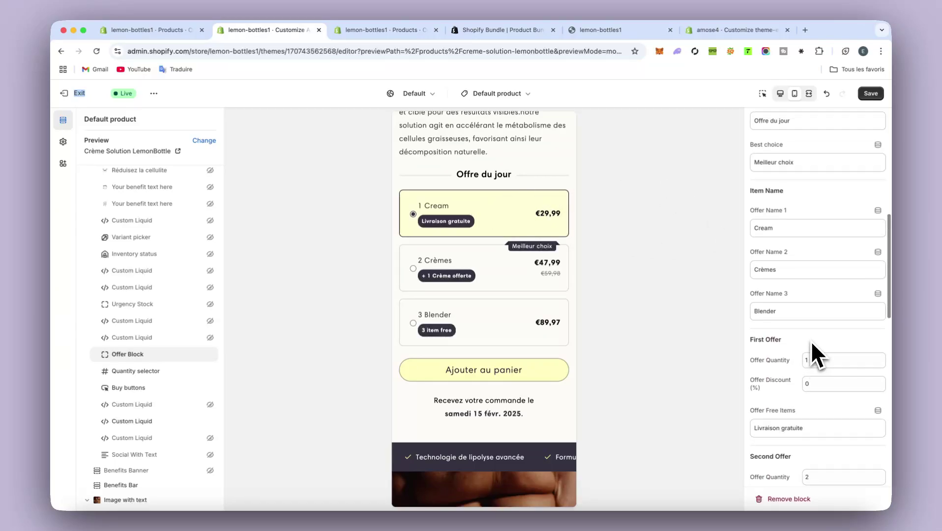
pyautogui.click(809, 93)
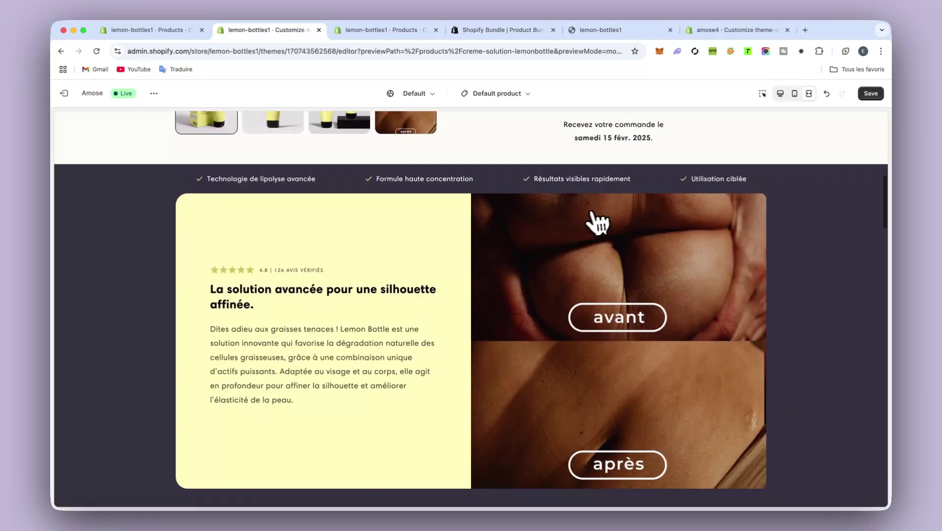
pyautogui.scroll(5, 593, 226)
pyautogui.scroll(5, 592, 226)
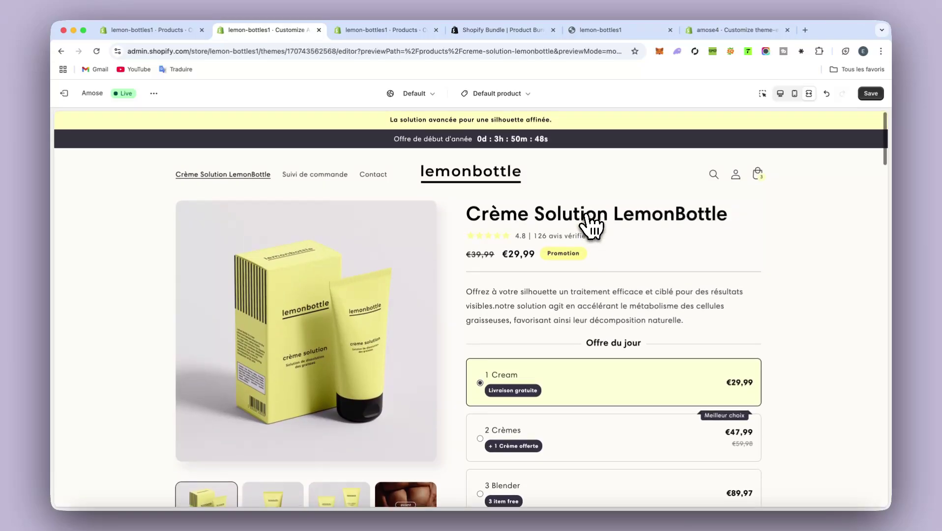
pyautogui.scroll(-2, 591, 226)
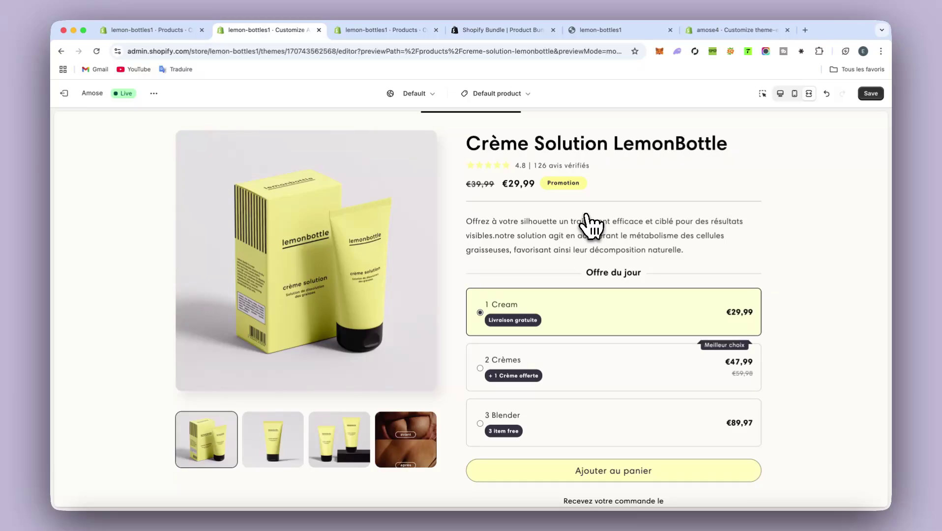
pyautogui.scroll(-4, 591, 226)
pyautogui.scroll(5, 591, 229)
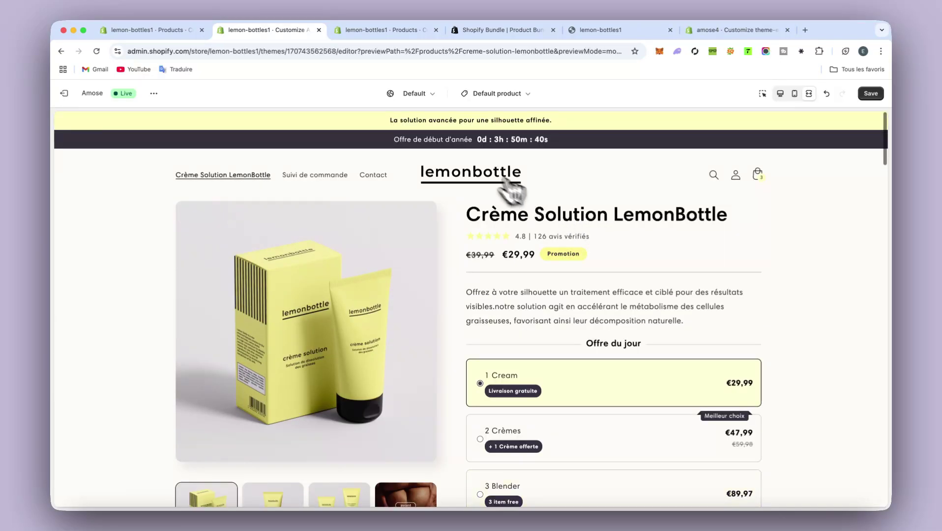
# Browse from the Home page to the Crème Solution LemonBottle product page's three offers, up to €89,97.
pyautogui.click(466, 174)
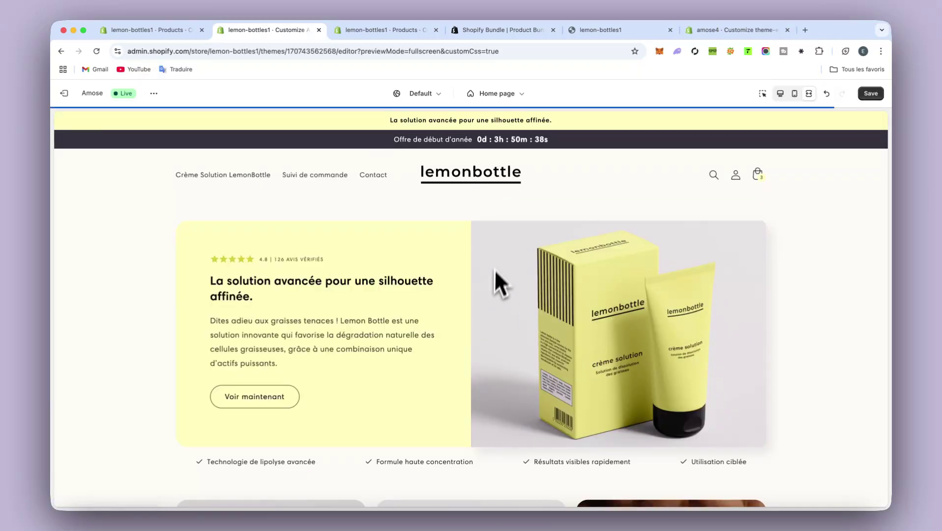
pyautogui.scroll(-10, 491, 280)
pyautogui.scroll(-10, 492, 289)
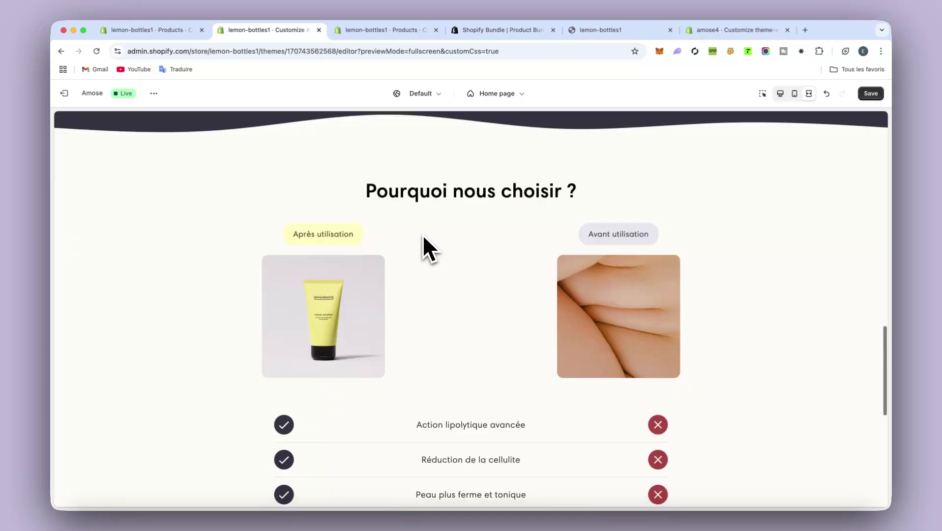
pyautogui.scroll(20, 415, 265)
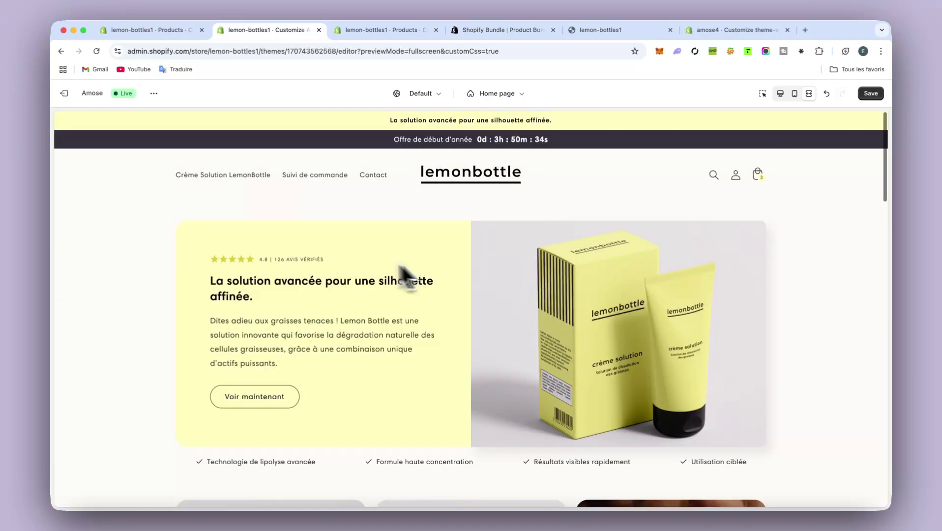
pyautogui.click(249, 177)
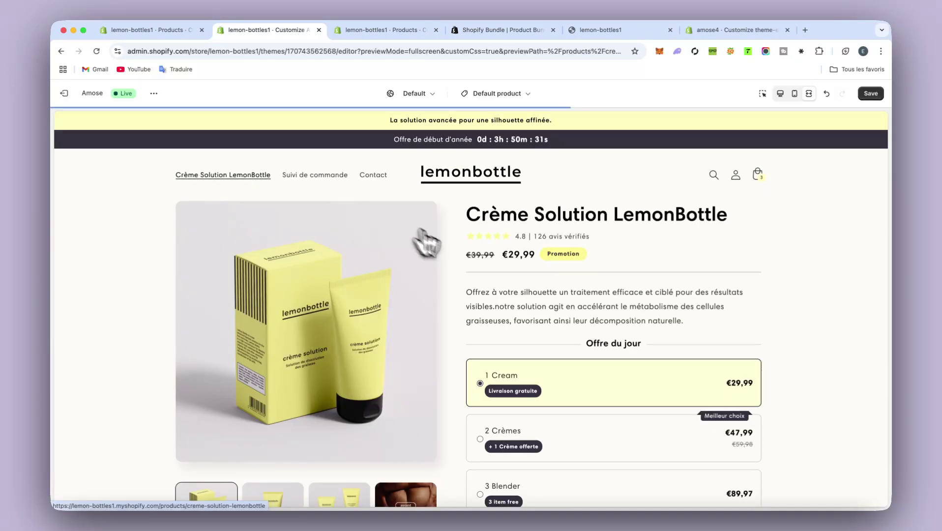
pyautogui.scroll(-3, 454, 258)
pyautogui.scroll(-3, 472, 251)
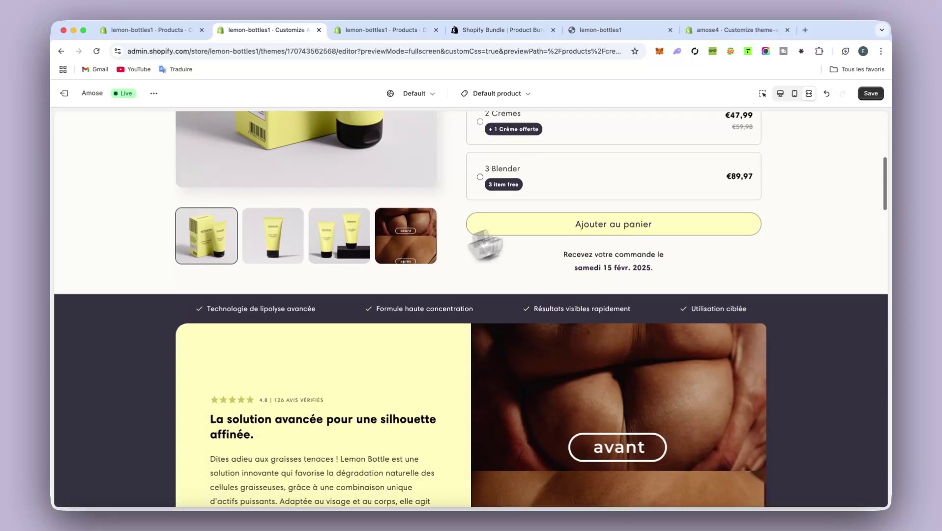
pyautogui.scroll(7, 683, 267)
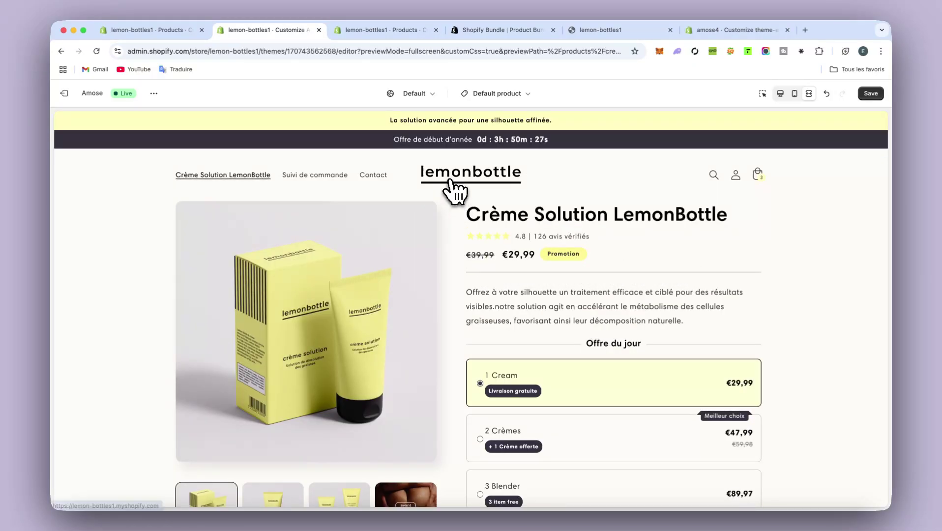
pyautogui.scroll(-10, 556, 302)
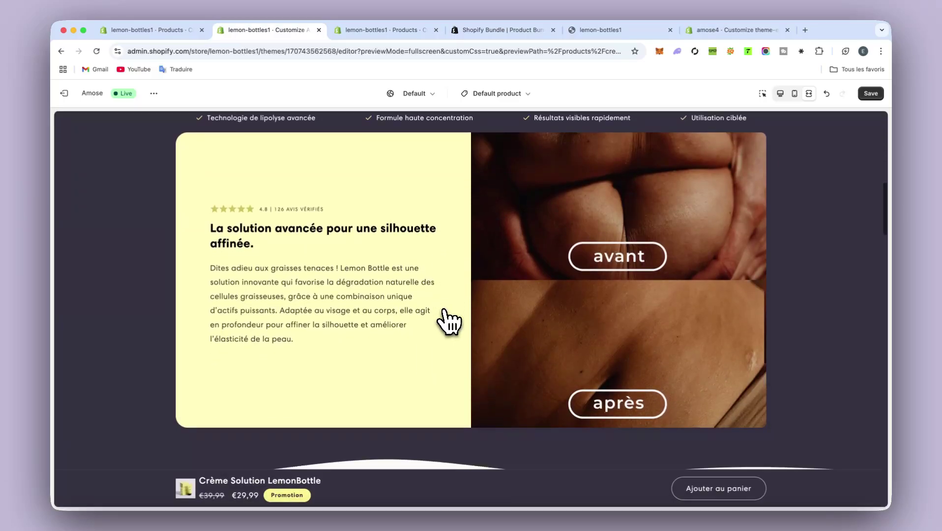
pyautogui.scroll(10, 448, 322)
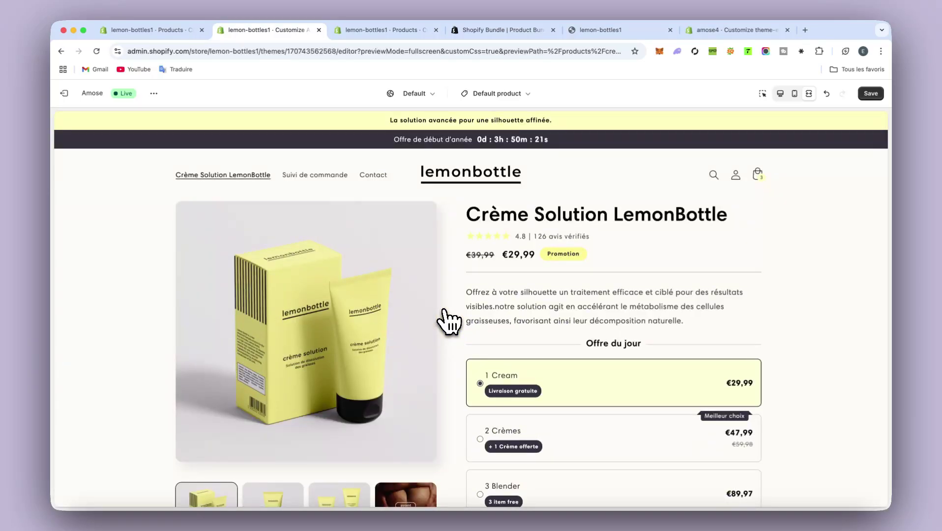